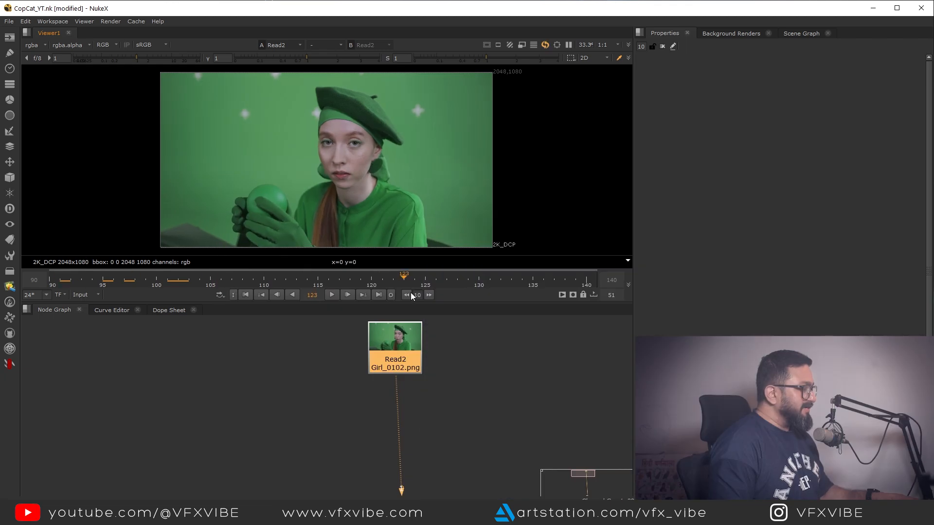
- Scrub back through the green-screen clip from frame 124 to frame 115 and examine the girl's gloves and costume
{"action": "key", "text": "Right"}
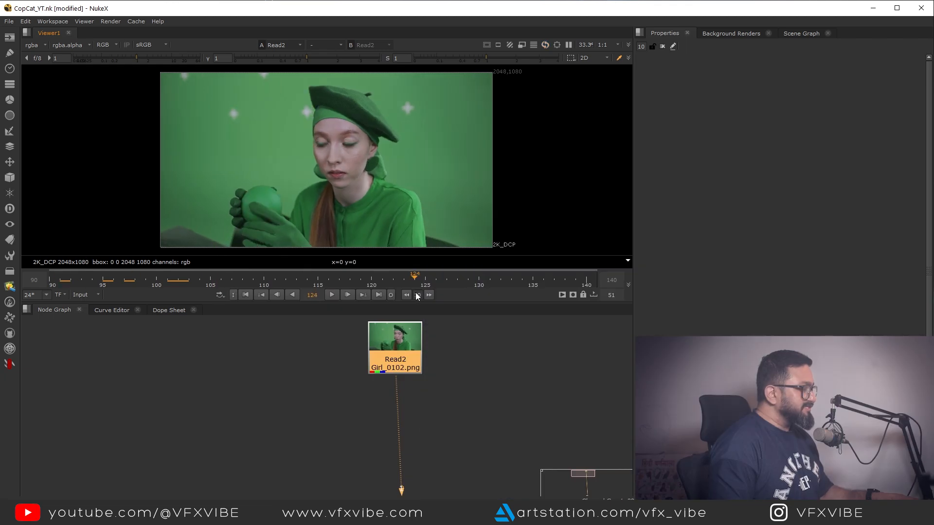
{"action": "left_click_drag", "start_coordinate": [534, 292], "coordinate": [318, 281]}
{"action": "middle_click_drag", "start_coordinate": [414, 385], "coordinate": [347, 392]}
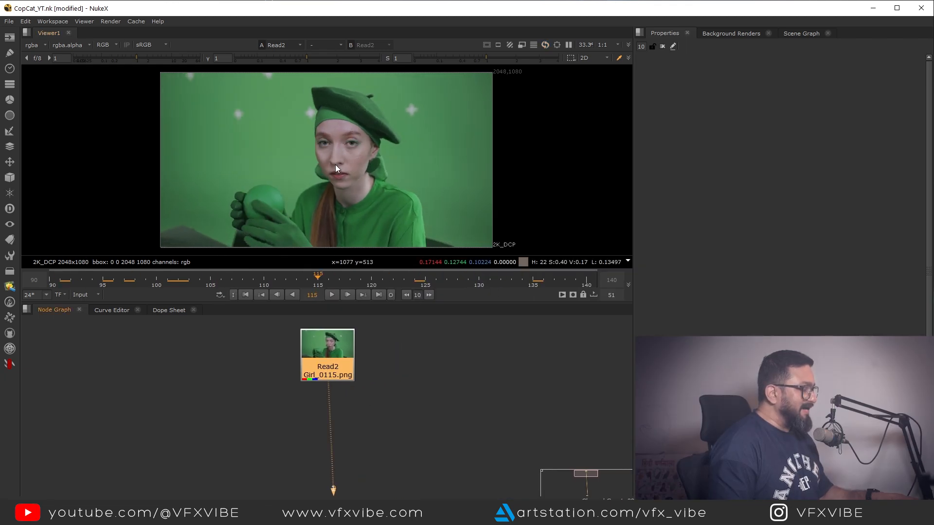
{"action": "middle_click_drag", "start_coordinate": [308, 143], "coordinate": [320, 153]}
{"action": "scroll", "coordinate": [410, 186], "scroll_direction": "up", "scroll_amount": 3}
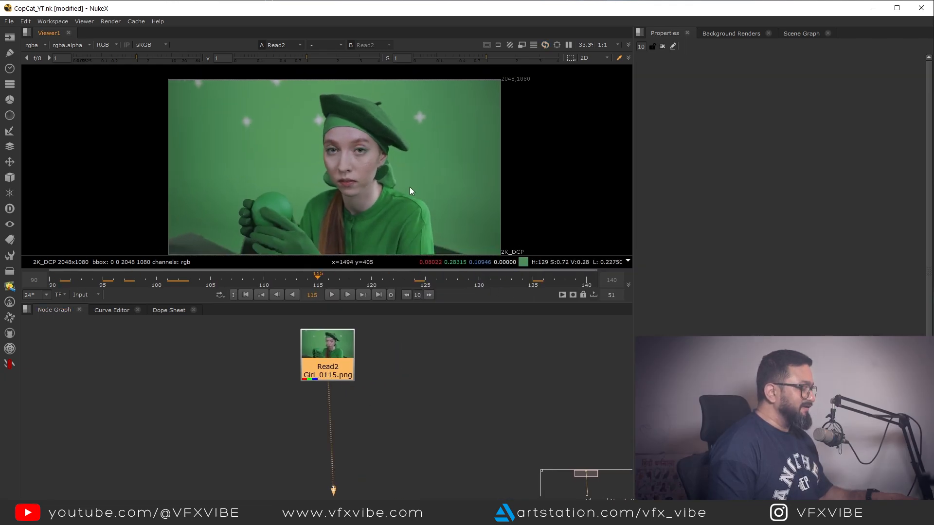
{"action": "scroll", "coordinate": [395, 164], "scroll_direction": "up", "scroll_amount": 1}
{"action": "scroll", "coordinate": [374, 187], "scroll_direction": "down", "scroll_amount": 3}
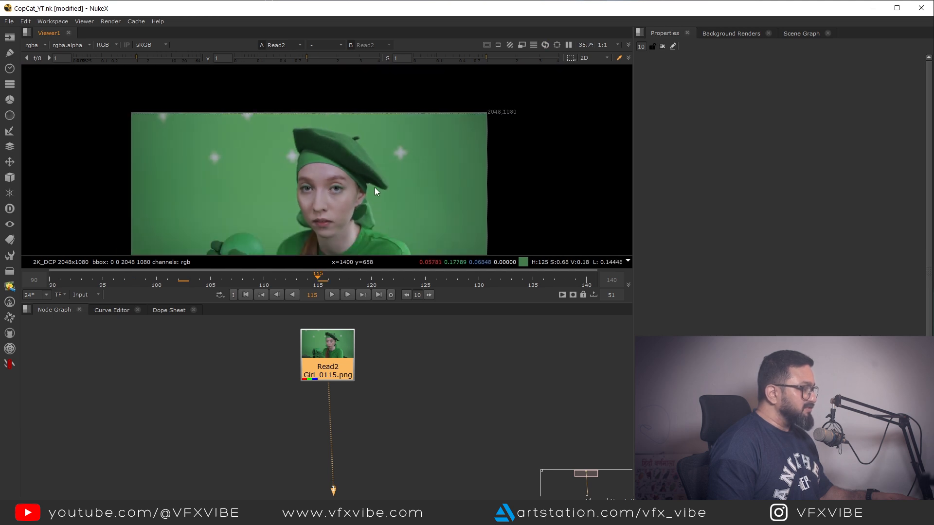
{"action": "middle_click_drag", "start_coordinate": [374, 190], "coordinate": [397, 140]}
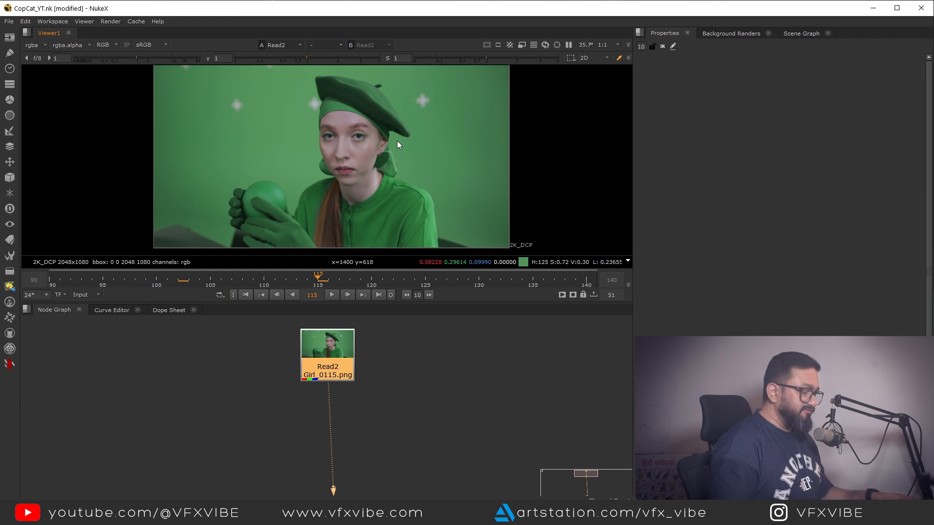
{"action": "left_click", "coordinate": [250, 398]}
{"action": "middle_click_drag", "start_coordinate": [250, 399], "coordinate": [297, 380]}
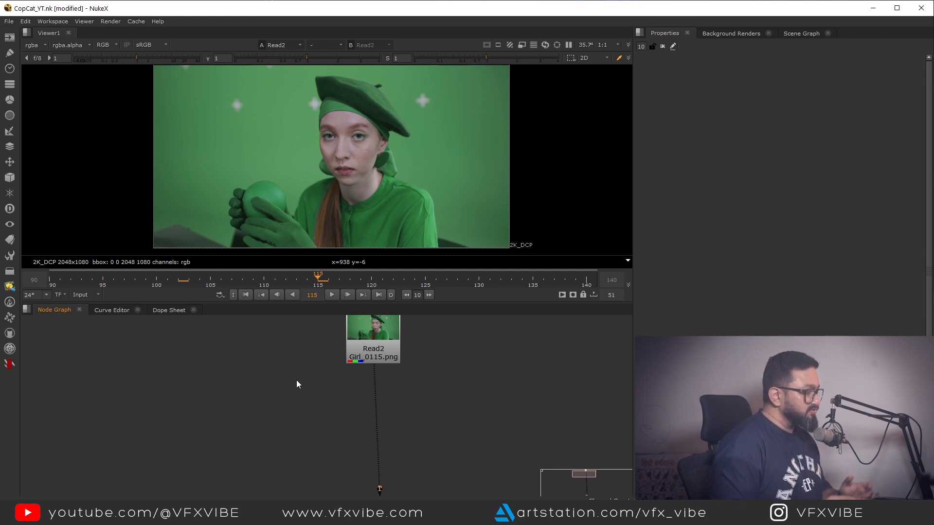
- Go to the first frame, 90, and add a FrameHold node in the node graph
{"action": "left_click_drag", "start_coordinate": [306, 283], "coordinate": [156, 282]}
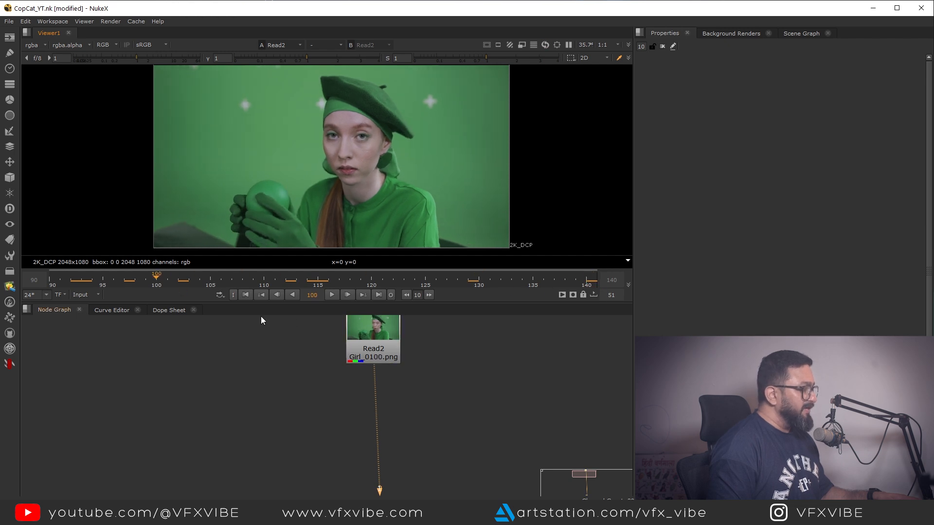
{"action": "left_click", "coordinate": [244, 295]}
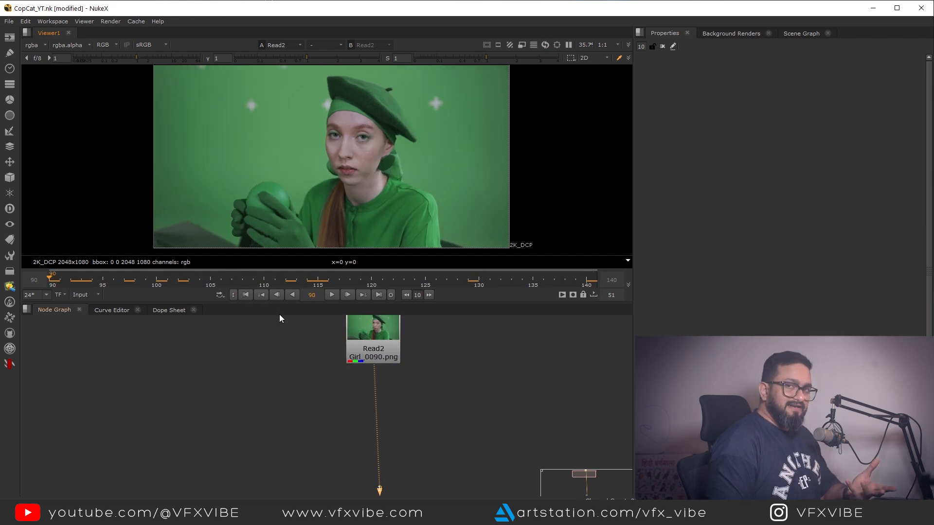
{"action": "middle_click_drag", "start_coordinate": [361, 431], "coordinate": [388, 416]}
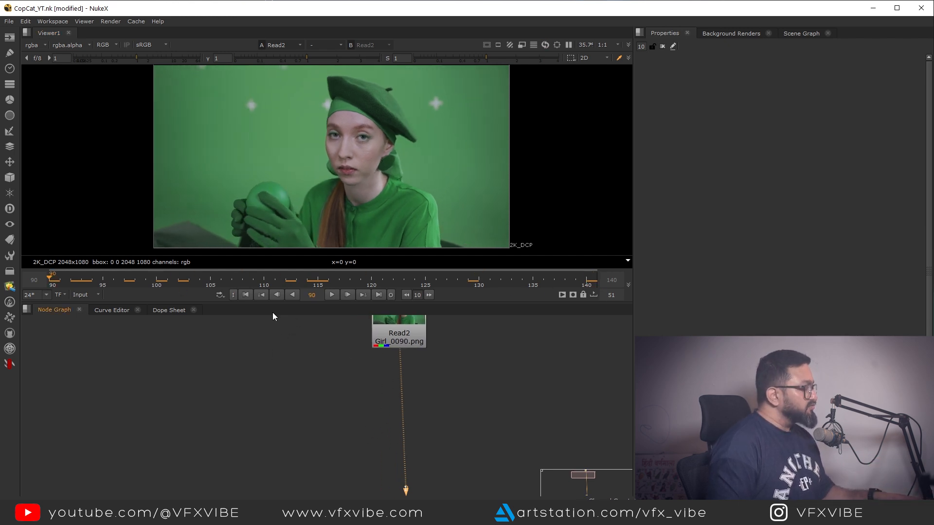
{"action": "scroll", "coordinate": [355, 448], "scroll_direction": "up", "scroll_amount": 4}
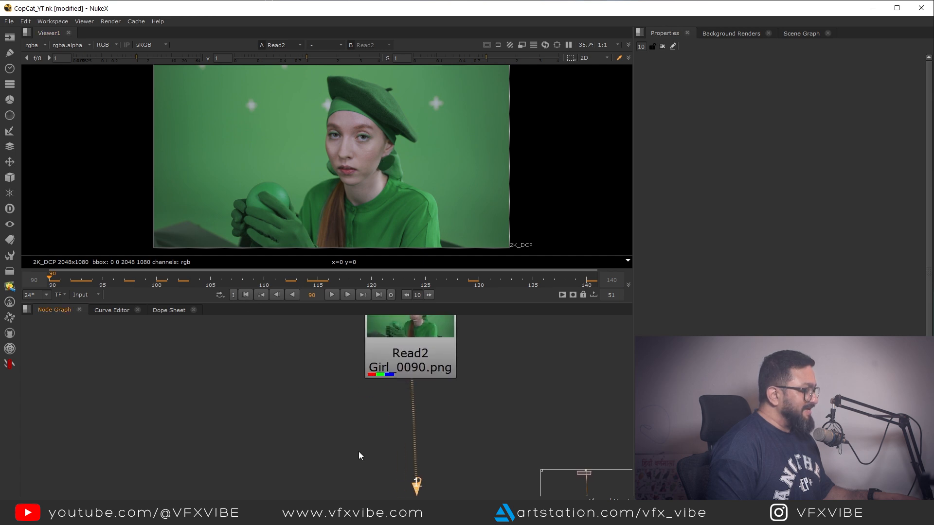
{"action": "key", "text": "Tab"}
{"action": "type", "text": "frame"}
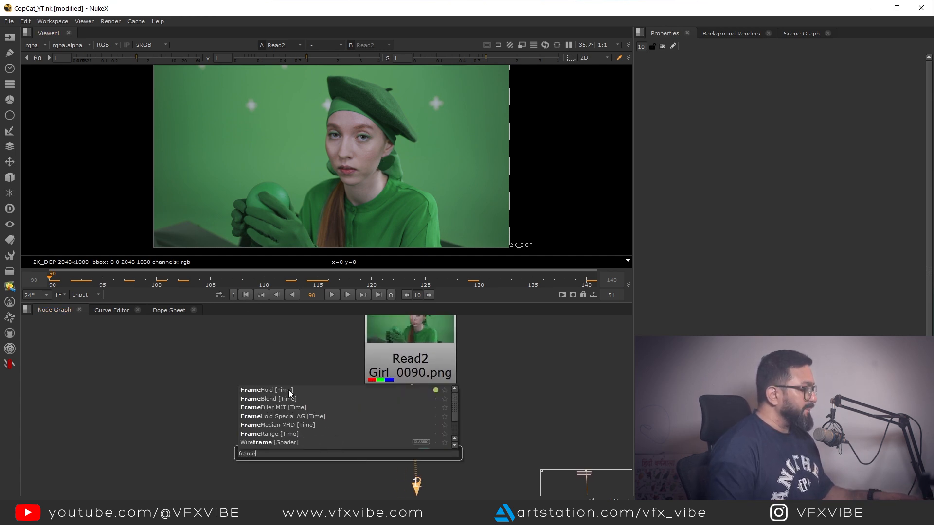
{"action": "left_click", "coordinate": [289, 391]}
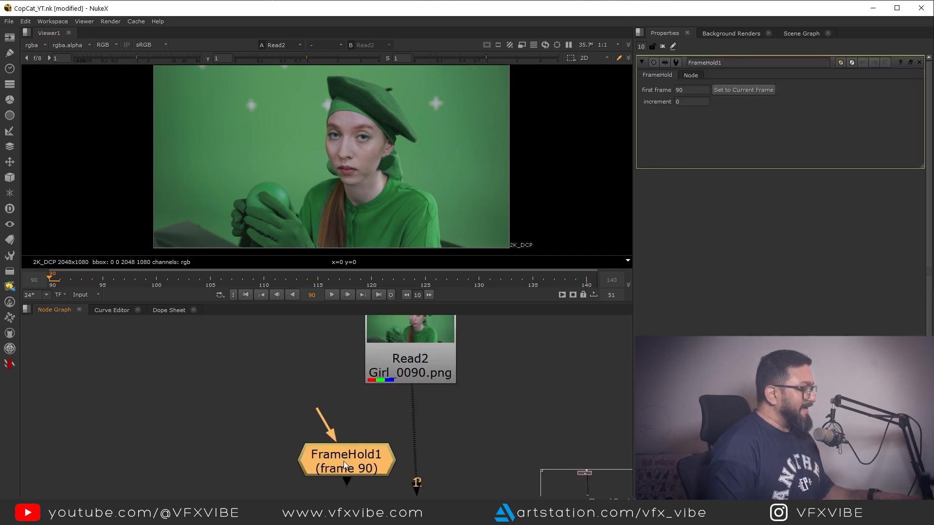
- Connect the FrameHold node to the Read2 footage through a dot and place it to one side of the main pipe
{"action": "left_click_drag", "start_coordinate": [230, 372], "coordinate": [376, 462]}
{"action": "key", "text": "f"}
{"action": "scroll", "coordinate": [326, 345], "scroll_direction": "up", "scroll_amount": 8}
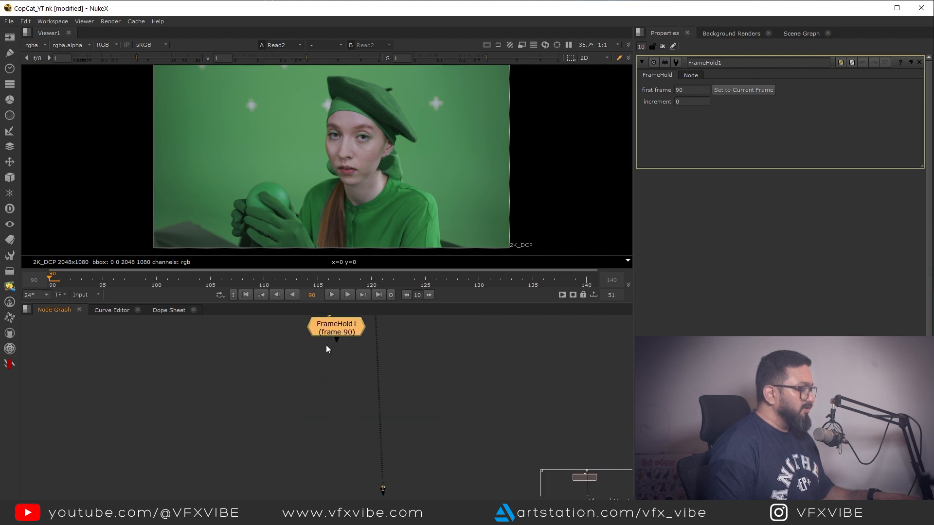
{"action": "left_click_drag", "start_coordinate": [361, 454], "coordinate": [385, 459]}
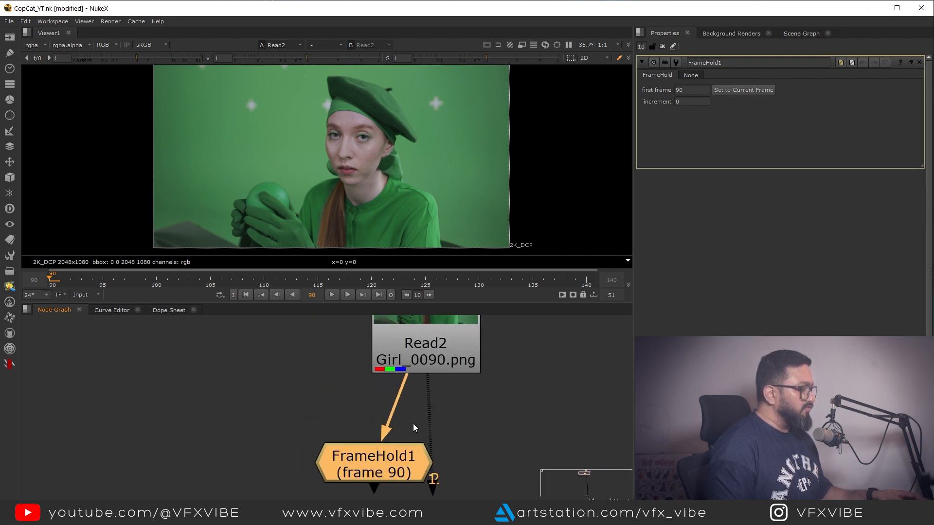
{"action": "left_click_drag", "start_coordinate": [392, 406], "coordinate": [433, 445], "text": "ctrl"}
{"action": "middle_click_drag", "start_coordinate": [428, 450], "coordinate": [412, 419]}
{"action": "left_click_drag", "start_coordinate": [354, 422], "coordinate": [207, 387]}
{"action": "left_click_drag", "start_coordinate": [415, 420], "coordinate": [409, 434]}
{"action": "scroll", "coordinate": [409, 436], "scroll_direction": "down", "scroll_amount": 5}
{"action": "left_click", "coordinate": [187, 415]}
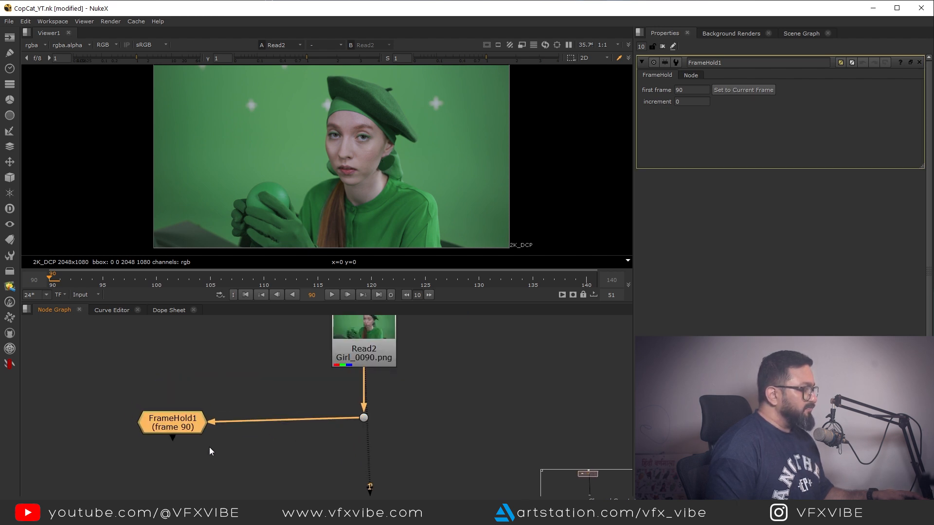
{"action": "middle_click_drag", "start_coordinate": [209, 447], "coordinate": [255, 407]}
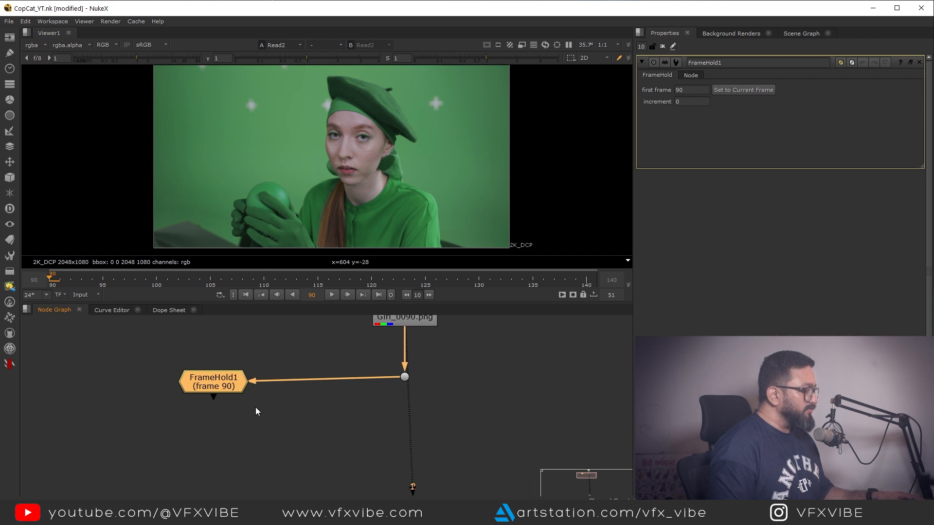
- Add a Roto node and start a Bezier shape beside the gloved hand, from the frame's lower edge up to the finger
{"action": "left_click", "coordinate": [310, 441]}
{"action": "key", "text": "o"}
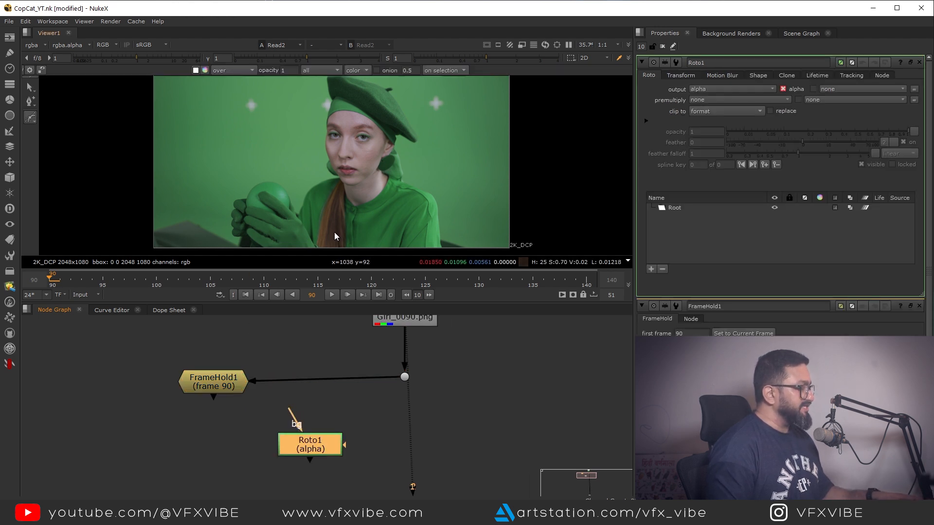
{"action": "scroll", "coordinate": [340, 204], "scroll_direction": "up", "scroll_amount": 3}
{"action": "scroll", "coordinate": [334, 168], "scroll_direction": "up", "scroll_amount": 5}
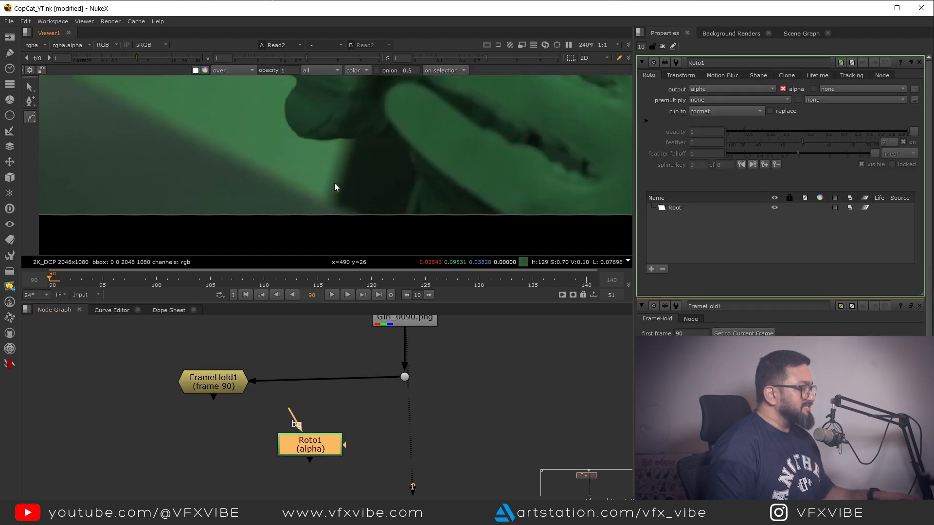
{"action": "middle_click_drag", "start_coordinate": [357, 229], "coordinate": [357, 209]}
{"action": "scroll", "coordinate": [348, 204], "scroll_direction": "up", "scroll_amount": 3}
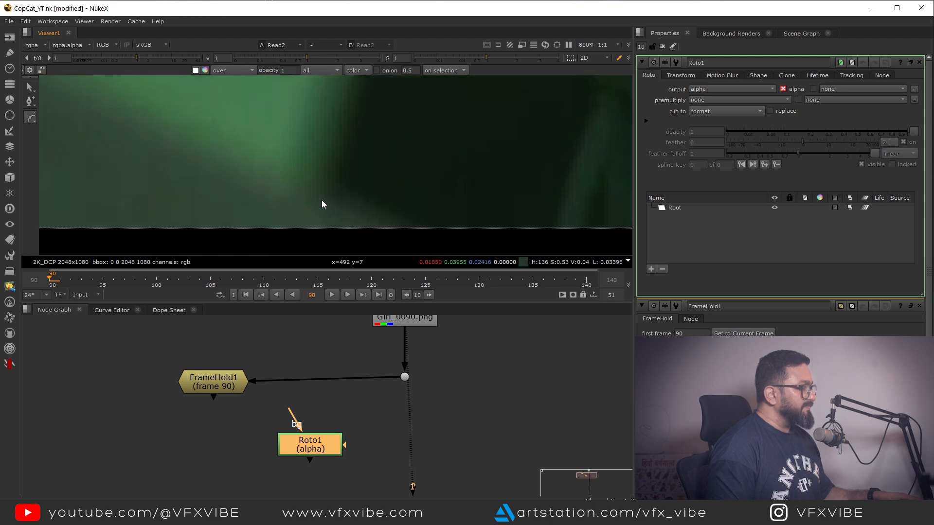
{"action": "left_click", "coordinate": [322, 199]}
{"action": "scroll", "coordinate": [342, 198], "scroll_direction": "down", "scroll_amount": 2}
{"action": "scroll", "coordinate": [347, 179], "scroll_direction": "up", "scroll_amount": 2}
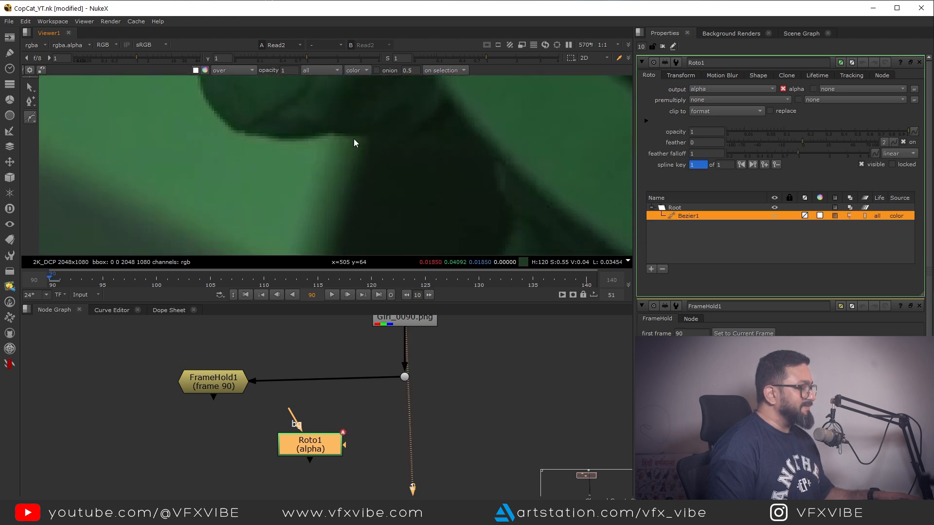
{"action": "scroll", "coordinate": [335, 136], "scroll_direction": "up", "scroll_amount": 5}
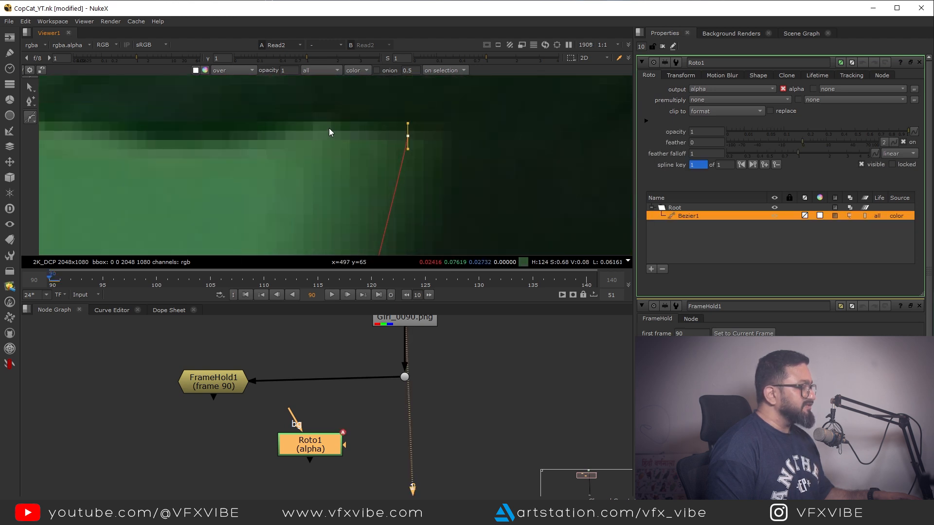
- Trace the Bezier along the underside and around the outer edge of the glove's lowest finger
{"action": "left_click_drag", "start_coordinate": [328, 126], "coordinate": [278, 130]}
{"action": "scroll", "coordinate": [311, 190], "scroll_direction": "down", "scroll_amount": 3}
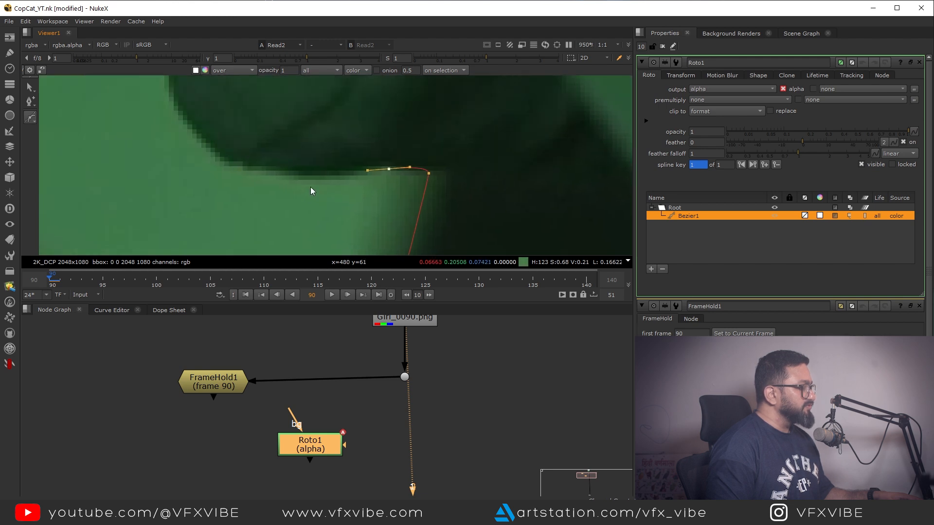
{"action": "left_click_drag", "start_coordinate": [219, 157], "coordinate": [218, 156]}
{"action": "middle_click_drag", "start_coordinate": [206, 142], "coordinate": [247, 199]}
{"action": "scroll", "coordinate": [210, 160], "scroll_direction": "up", "scroll_amount": 1}
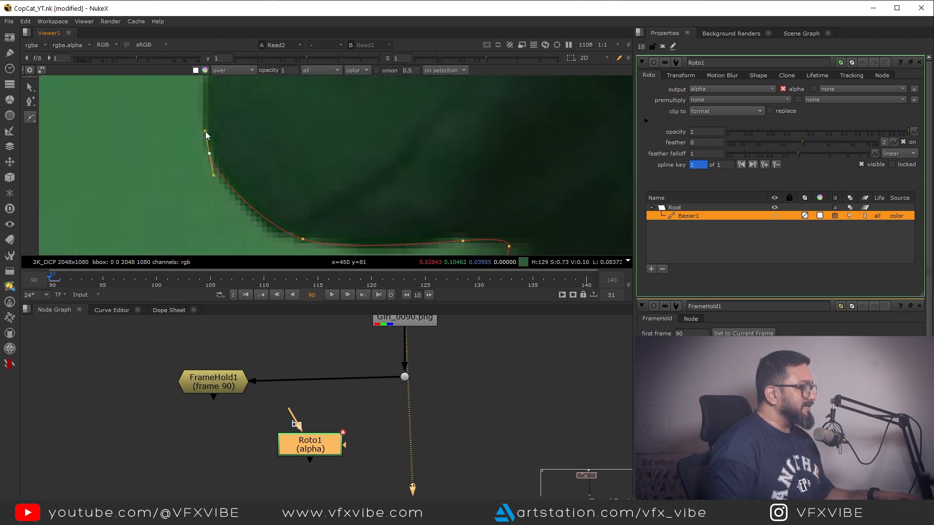
{"action": "middle_click_drag", "start_coordinate": [215, 117], "coordinate": [240, 238]}
{"action": "scroll", "coordinate": [248, 158], "scroll_direction": "up", "scroll_amount": 1}
{"action": "left_click_drag", "start_coordinate": [247, 154], "coordinate": [280, 115]}
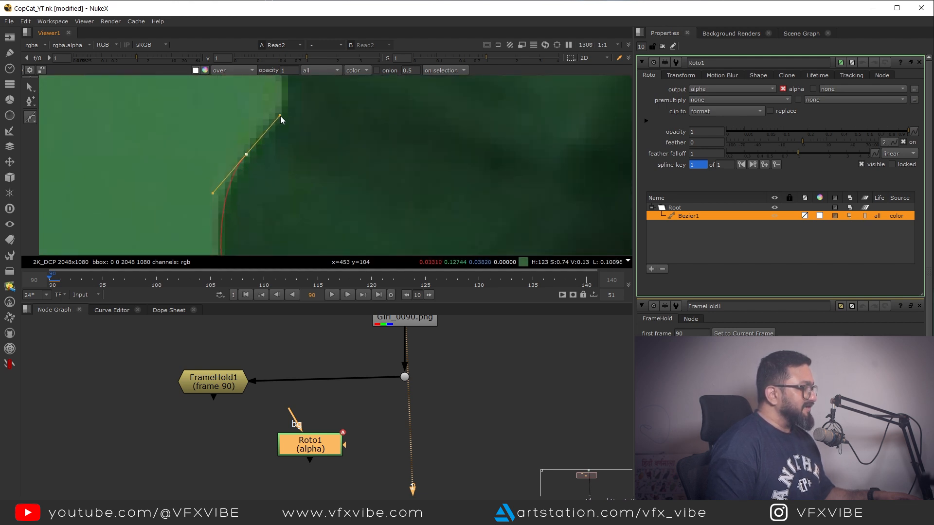
- Extend the Bezier into the notch above the lowest finger and onto the outer edge of the finger above
{"action": "middle_click_drag", "start_coordinate": [280, 116], "coordinate": [278, 142]}
{"action": "scroll", "coordinate": [282, 139], "scroll_direction": "up", "scroll_amount": 2}
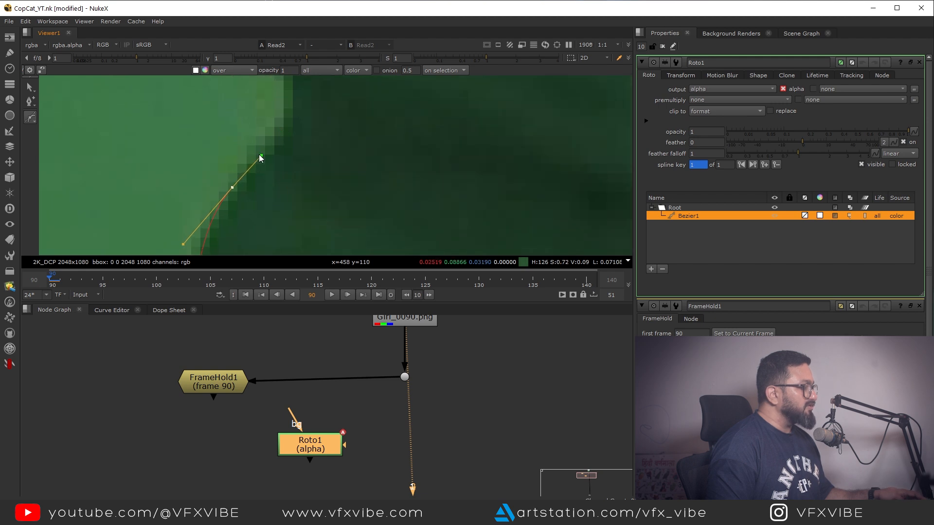
{"action": "left_click", "coordinate": [279, 133]}
{"action": "scroll", "coordinate": [279, 135], "scroll_direction": "down", "scroll_amount": 5}
{"action": "middle_click_drag", "start_coordinate": [289, 125], "coordinate": [312, 186]}
{"action": "scroll", "coordinate": [311, 170], "scroll_direction": "up", "scroll_amount": 4}
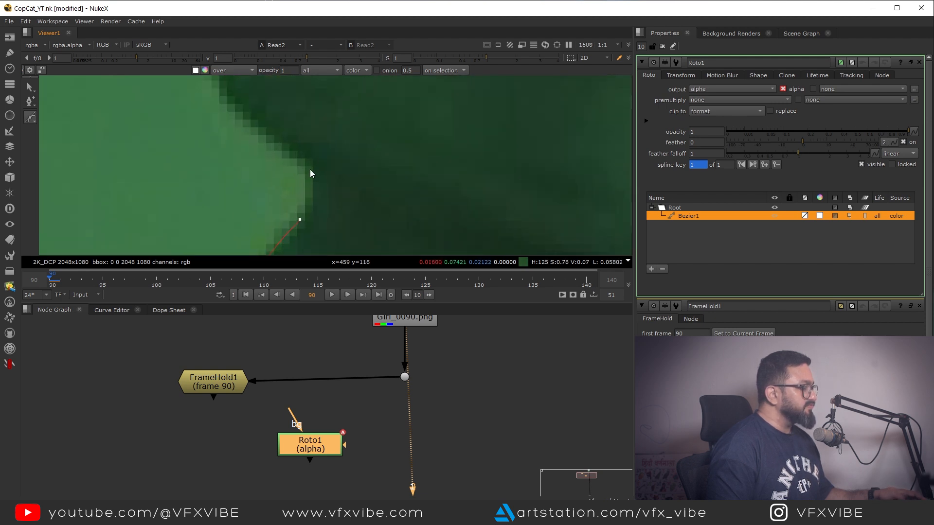
{"action": "scroll", "coordinate": [297, 152], "scroll_direction": "down", "scroll_amount": 4}
{"action": "middle_click_drag", "start_coordinate": [288, 148], "coordinate": [316, 201]}
{"action": "left_click_drag", "start_coordinate": [280, 147], "coordinate": [278, 128]}
{"action": "middle_click_drag", "start_coordinate": [278, 128], "coordinate": [280, 174]}
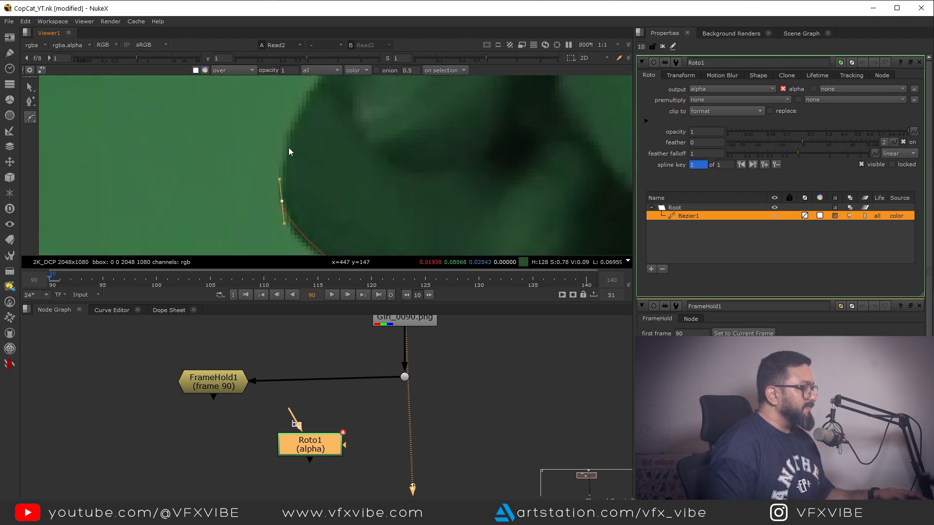
- Continue the Bezier around the second finger's tip and into the notch above it
{"action": "scroll", "coordinate": [288, 140], "scroll_direction": "up", "scroll_amount": 2}
{"action": "left_click", "coordinate": [288, 136]}
{"action": "left_click_drag", "start_coordinate": [296, 109], "coordinate": [296, 108]}
{"action": "scroll", "coordinate": [298, 109], "scroll_direction": "down", "scroll_amount": 3}
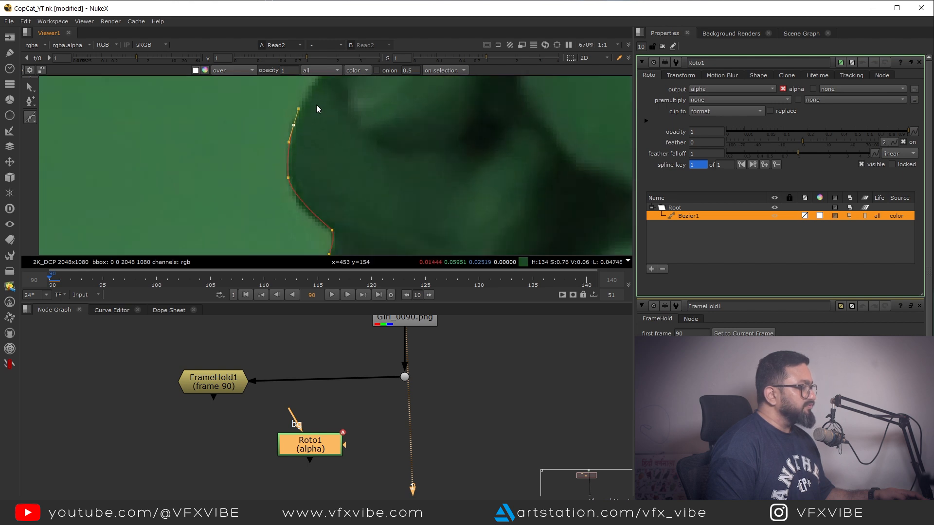
{"action": "middle_click_drag", "start_coordinate": [316, 104], "coordinate": [326, 165]}
{"action": "scroll", "coordinate": [311, 155], "scroll_direction": "up", "scroll_amount": 2}
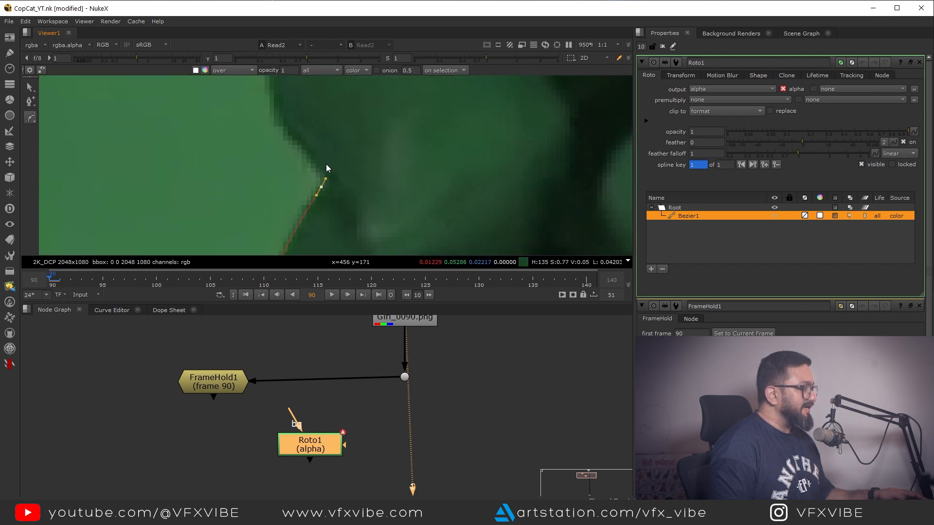
{"action": "left_click", "coordinate": [323, 189]}
{"action": "scroll", "coordinate": [269, 117], "scroll_direction": "down", "scroll_amount": 2}
{"action": "middle_click_drag", "start_coordinate": [278, 113], "coordinate": [290, 141]}
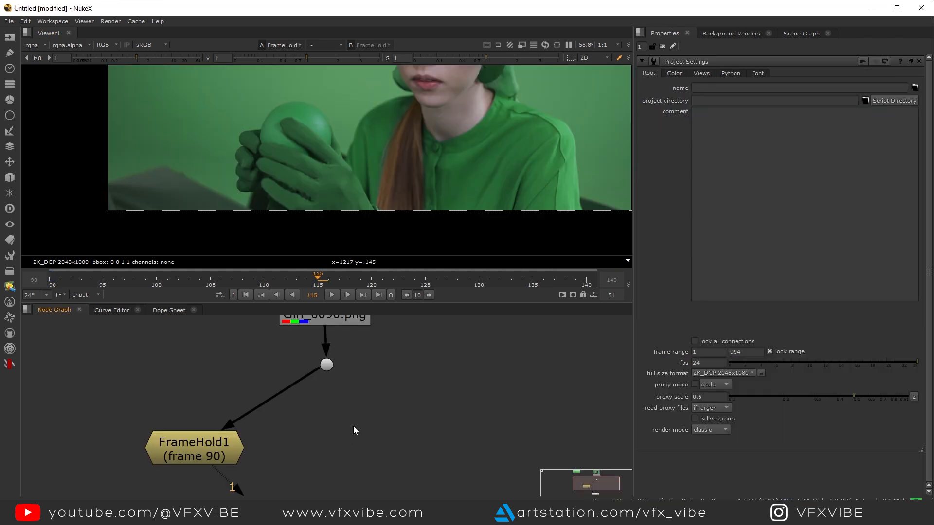
- Check the Roto1 outline of the gloved hand against the FrameHold1 and Read2 images in the viewer
{"action": "left_click", "coordinate": [441, 390]}
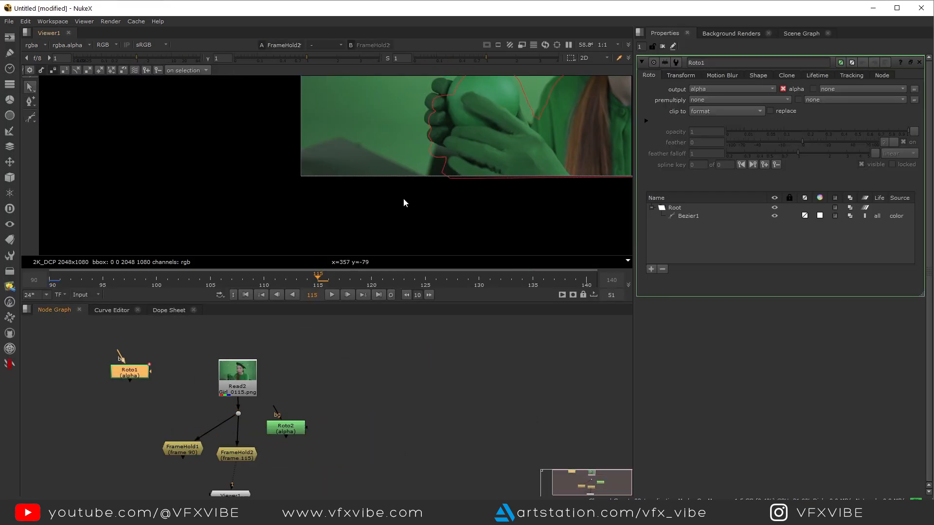
{"action": "scroll", "coordinate": [448, 167], "scroll_direction": "up", "scroll_amount": 4}
{"action": "left_click", "coordinate": [183, 448]}
{"action": "key", "text": "1"}
{"action": "left_click", "coordinate": [238, 388]}
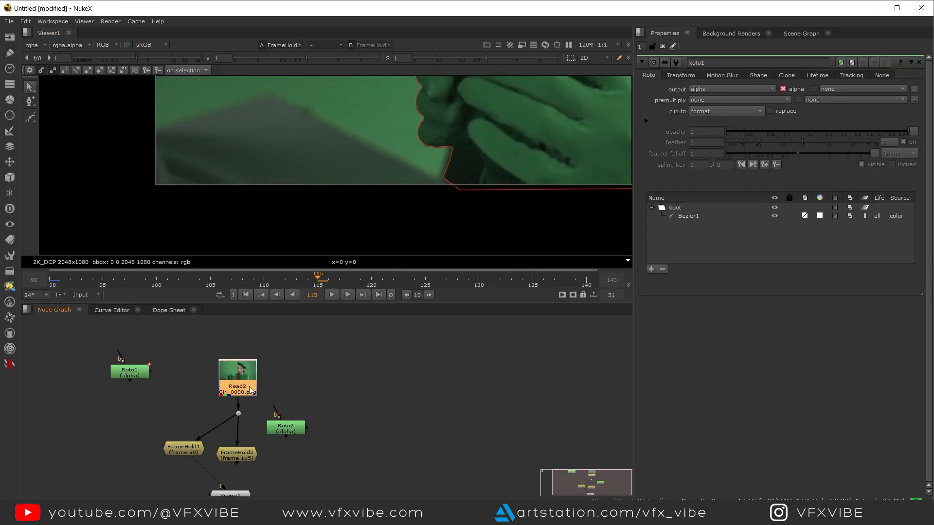
{"action": "key", "text": "1"}
{"action": "scroll", "coordinate": [373, 179], "scroll_direction": "down", "scroll_amount": 7}
- Close the Roto1 settings, open Roto2 over the FrameHold2 image, and maximize the viewer around the glove's fingers
{"action": "left_click_drag", "start_coordinate": [235, 465], "coordinate": [237, 455]}
{"action": "left_click", "coordinate": [919, 62]}
{"action": "double_click", "coordinate": [284, 428]}
{"action": "scroll", "coordinate": [327, 243], "scroll_direction": "up", "scroll_amount": 10}
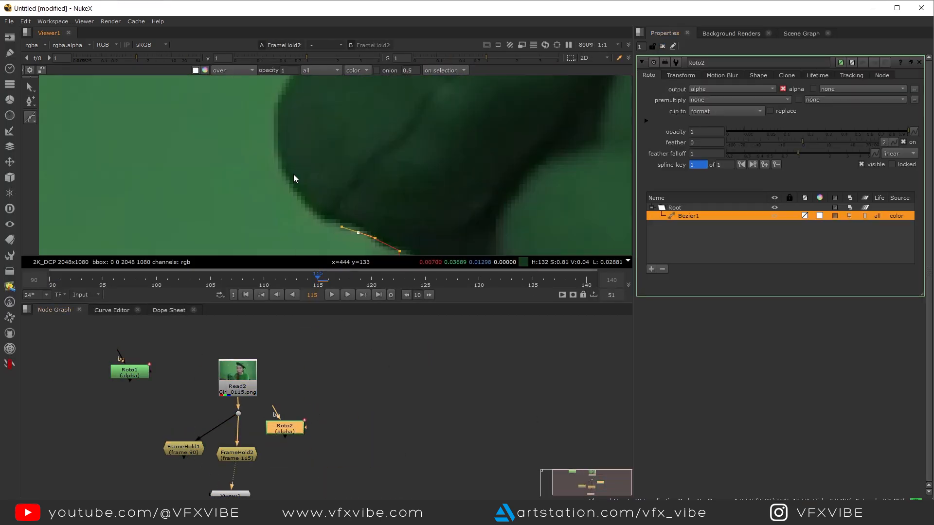
{"action": "key", "text": "space"}
- Trace the Roto2 Bezier around the glove finger's outer edge on held frame 115
{"action": "left_click_drag", "start_coordinate": [443, 209], "coordinate": [431, 180]}
{"action": "middle_click_drag", "start_coordinate": [429, 141], "coordinate": [336, 384]}
{"action": "scroll", "coordinate": [336, 341], "scroll_direction": "up", "scroll_amount": 1}
{"action": "left_click_drag", "start_coordinate": [323, 335], "coordinate": [344, 284]}
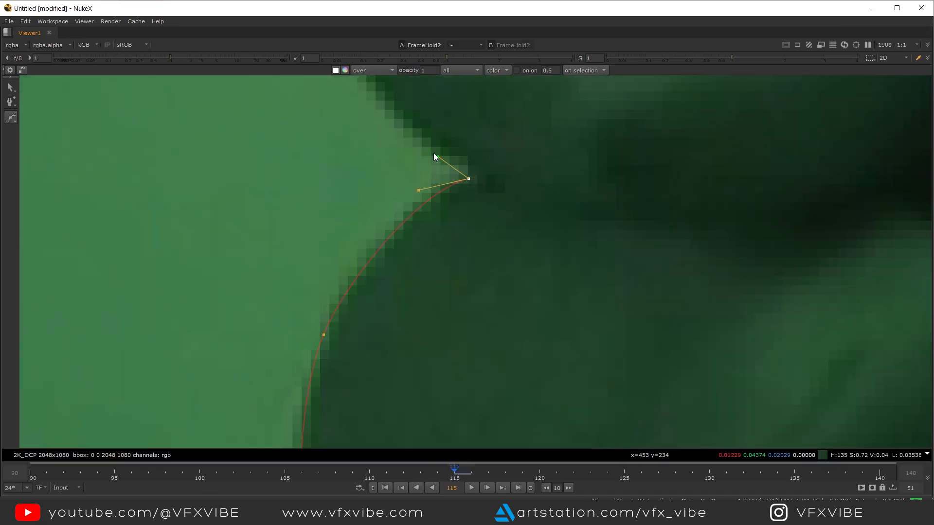
- Continue the Roto2 Bezier through the notch and around the next glove fingers on held frame 115
{"action": "middle_click_drag", "start_coordinate": [418, 131], "coordinate": [461, 392]}
{"action": "left_click_drag", "start_coordinate": [430, 165], "coordinate": [443, 112]}
{"action": "middle_click_drag", "start_coordinate": [443, 112], "coordinate": [373, 333]}
{"action": "left_click_drag", "start_coordinate": [552, 146], "coordinate": [646, 104]}
{"action": "middle_click_drag", "start_coordinate": [553, 145], "coordinate": [292, 174]}
{"action": "left_click_drag", "start_coordinate": [632, 187], "coordinate": [623, 175]}
{"action": "middle_click_drag", "start_coordinate": [618, 170], "coordinate": [503, 383]}
{"action": "left_click_drag", "start_coordinate": [434, 110], "coordinate": [472, 39]}
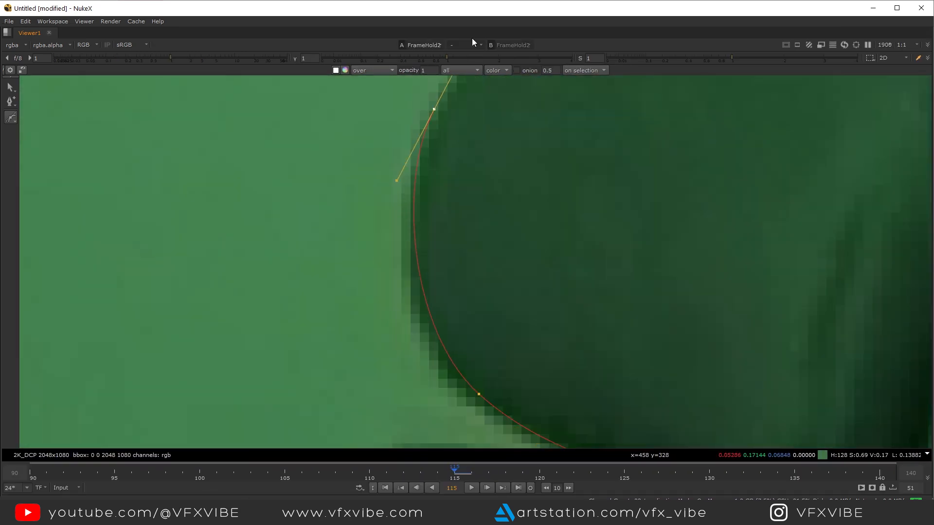
- Extend the Roto2 Bezier over the last glove finger and down the ball's outer edge on held frame 115
{"action": "middle_click_drag", "start_coordinate": [467, 98], "coordinate": [311, 370]}
{"action": "left_click_drag", "start_coordinate": [509, 158], "coordinate": [626, 133]}
{"action": "scroll", "coordinate": [530, 194], "scroll_direction": "down", "scroll_amount": 4}
{"action": "middle_click_drag", "start_coordinate": [627, 134], "coordinate": [170, 280]}
{"action": "left_click_drag", "start_coordinate": [486, 188], "coordinate": [690, 180]}
{"action": "middle_click_drag", "start_coordinate": [826, 316], "coordinate": [350, 121]}
{"action": "left_click_drag", "start_coordinate": [380, 98], "coordinate": [433, 139]}
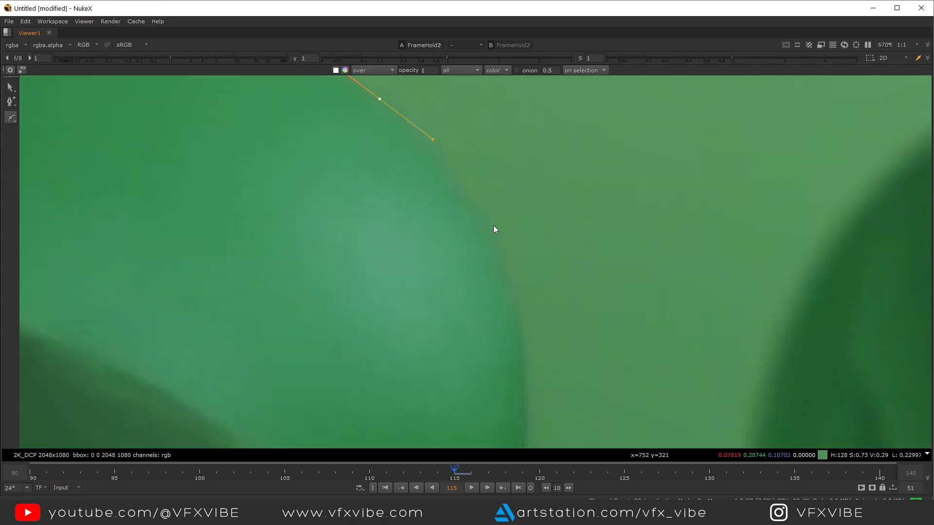
{"action": "left_click", "coordinate": [521, 319]}
{"action": "left_click", "coordinate": [478, 322]}
{"action": "left_click", "coordinate": [506, 333]}
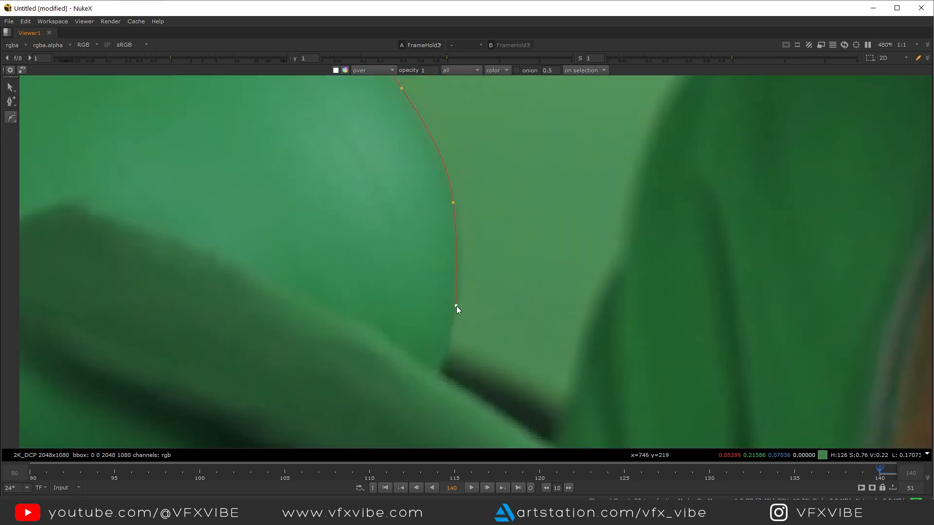
- Trace the Roto3 Bezier on held frame 140 from the ball's lower edge up the side of the sleeve
{"action": "left_click_drag", "start_coordinate": [417, 294], "coordinate": [437, 309]}
{"action": "scroll", "coordinate": [506, 343], "scroll_direction": "up", "scroll_amount": 4}
{"action": "left_click_drag", "start_coordinate": [556, 384], "coordinate": [577, 378]}
{"action": "middle_click_drag", "start_coordinate": [591, 228], "coordinate": [509, 408]}
{"action": "left_click_drag", "start_coordinate": [519, 417], "coordinate": [531, 389]}
{"action": "left_click_drag", "start_coordinate": [574, 306], "coordinate": [582, 274]}
{"action": "middle_click_drag", "start_coordinate": [598, 161], "coordinate": [443, 399]}
{"action": "left_click_drag", "start_coordinate": [458, 370], "coordinate": [483, 307]}
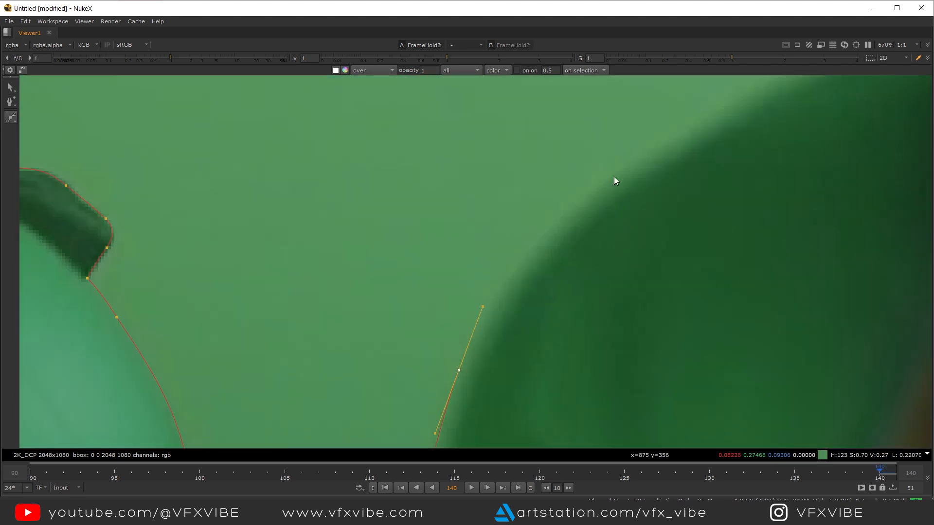
- Continue the Roto3 Bezier over the shoulder and up the jaw to the girl's cheek
{"action": "left_click_drag", "start_coordinate": [614, 176], "coordinate": [663, 146]}
{"action": "middle_click_drag", "start_coordinate": [681, 141], "coordinate": [392, 361]}
{"action": "left_click_drag", "start_coordinate": [608, 252], "coordinate": [687, 225]}
{"action": "left_click_drag", "start_coordinate": [667, 275], "coordinate": [642, 268]}
{"action": "middle_click_drag", "start_coordinate": [511, 122], "coordinate": [525, 399]}
{"action": "left_click_drag", "start_coordinate": [480, 273], "coordinate": [488, 255]}
{"action": "middle_click_drag", "start_coordinate": [530, 161], "coordinate": [550, 418]}
{"action": "left_click_drag", "start_coordinate": [456, 247], "coordinate": [435, 189]}
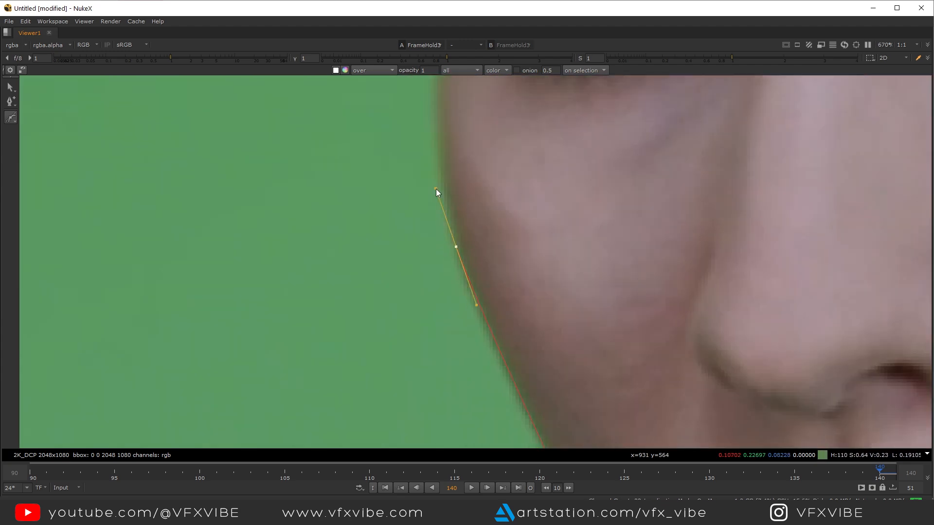
- Trace the Bezier up the cheek and headscarf edge and onto the beret's near side
{"action": "middle_click_drag", "start_coordinate": [438, 160], "coordinate": [439, 402]}
{"action": "left_click_drag", "start_coordinate": [431, 170], "coordinate": [436, 147]}
{"action": "middle_click_drag", "start_coordinate": [433, 238], "coordinate": [433, 389]}
{"action": "left_click_drag", "start_coordinate": [417, 215], "coordinate": [424, 166]}
{"action": "scroll", "coordinate": [434, 244], "scroll_direction": "up", "scroll_amount": 3}
{"action": "left_click_drag", "start_coordinate": [400, 230], "coordinate": [408, 193]}
{"action": "middle_click_drag", "start_coordinate": [433, 256], "coordinate": [438, 399]}
{"action": "left_click_drag", "start_coordinate": [437, 191], "coordinate": [423, 170]}
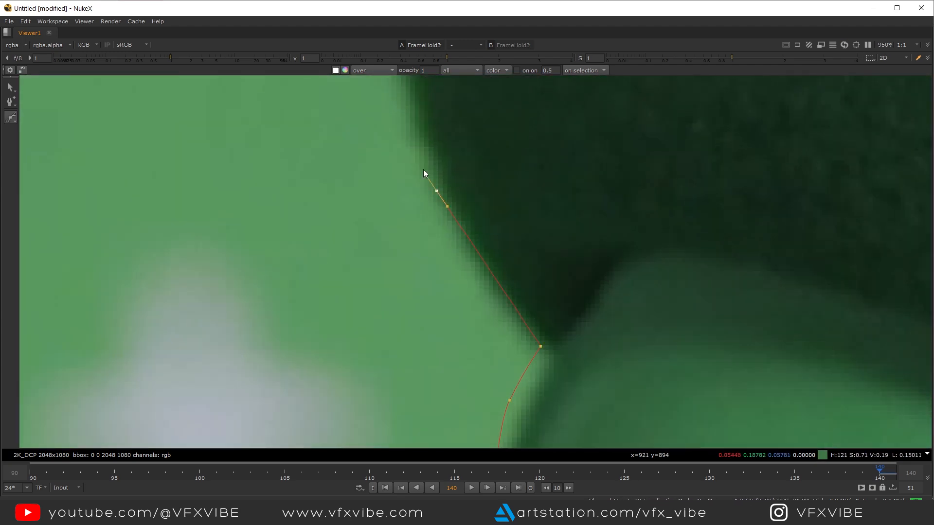
- Carry the Bezier around the beret's upper edge to the base of its stem
{"action": "middle_click_drag", "start_coordinate": [428, 136], "coordinate": [519, 407]}
{"action": "left_click_drag", "start_coordinate": [483, 292], "coordinate": [476, 271]}
{"action": "left_click_drag", "start_coordinate": [465, 185], "coordinate": [465, 162]}
{"action": "left_click_drag", "start_coordinate": [527, 187], "coordinate": [547, 191]}
{"action": "middle_click_drag", "start_coordinate": [754, 209], "coordinate": [211, 122]}
{"action": "left_click_drag", "start_coordinate": [343, 141], "coordinate": [385, 146]}
{"action": "left_click_drag", "start_coordinate": [511, 171], "coordinate": [533, 181]}
{"action": "left_click_drag", "start_coordinate": [556, 213], "coordinate": [582, 233]}
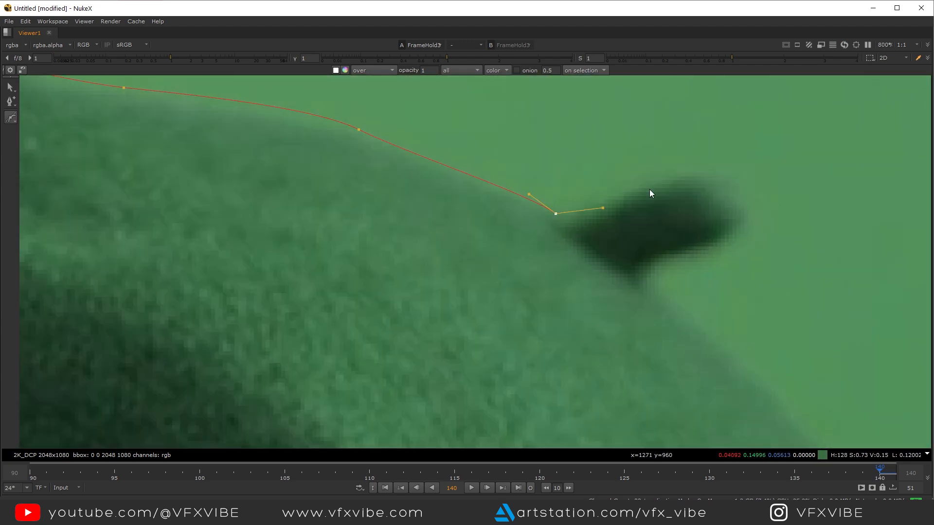
- Outline the beret's stem and continue the Bezier down the beret's far slope
{"action": "left_click_drag", "start_coordinate": [636, 188], "coordinate": [665, 180]}
{"action": "middle_click_drag", "start_coordinate": [680, 194], "coordinate": [582, 177]}
{"action": "left_click_drag", "start_coordinate": [636, 170], "coordinate": [644, 187]}
{"action": "left_click_drag", "start_coordinate": [619, 226], "coordinate": [593, 237]}
{"action": "left_click_drag", "start_coordinate": [458, 186], "coordinate": [480, 213]}
{"action": "middle_click_drag", "start_coordinate": [610, 376], "coordinate": [467, 158]}
{"action": "middle_click_drag", "start_coordinate": [687, 414], "coordinate": [437, 128]}
{"action": "left_click_drag", "start_coordinate": [437, 128], "coordinate": [462, 158]}
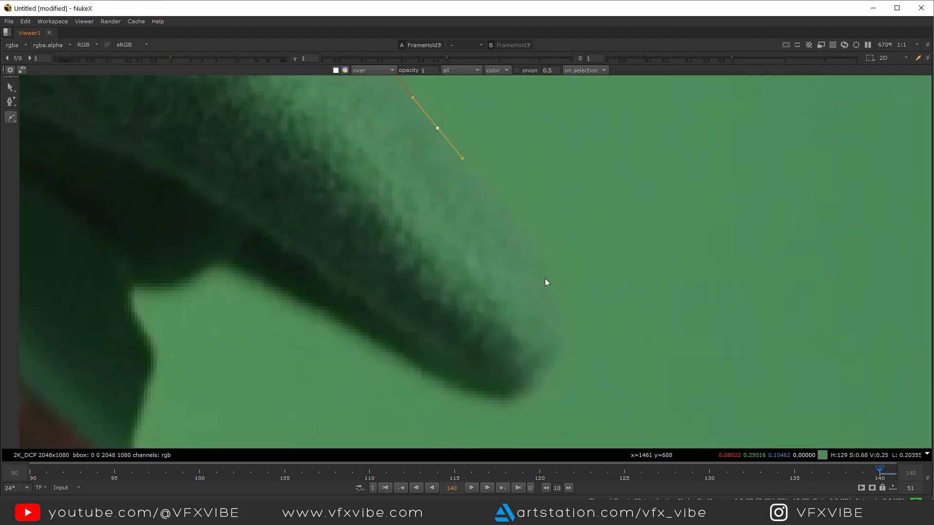
- Trace the Bezier around the beret's drooping tip, back along its underside, and past the ear to the headscarf
{"action": "left_click_drag", "start_coordinate": [545, 278], "coordinate": [554, 308]}
{"action": "left_click_drag", "start_coordinate": [546, 377], "coordinate": [518, 408]}
{"action": "left_click_drag", "start_coordinate": [448, 384], "coordinate": [398, 361]}
{"action": "middle_click_drag", "start_coordinate": [399, 361], "coordinate": [505, 415]}
{"action": "left_click_drag", "start_coordinate": [395, 345], "coordinate": [370, 331]}
{"action": "middle_click_drag", "start_coordinate": [341, 312], "coordinate": [583, 273]}
{"action": "left_click_drag", "start_coordinate": [459, 271], "coordinate": [459, 287]}
{"action": "left_click_drag", "start_coordinate": [441, 257], "coordinate": [460, 287]}
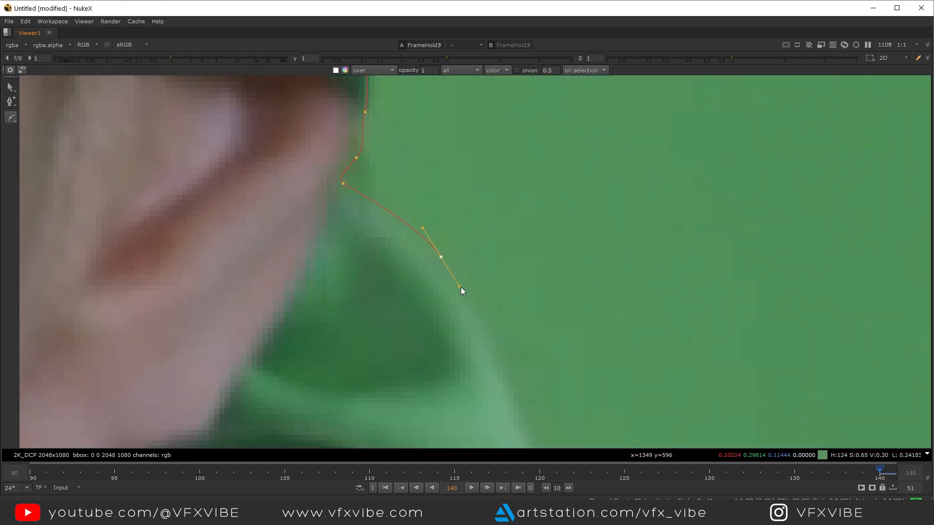
- Continue the Roto3 Bezier down the hanging headscarf and out along the dress's far shoulder
{"action": "middle_click_drag", "start_coordinate": [544, 414], "coordinate": [423, 121]}
{"action": "left_click_drag", "start_coordinate": [462, 261], "coordinate": [447, 303]}
{"action": "scroll", "coordinate": [464, 292], "scroll_direction": "down", "scroll_amount": 3}
{"action": "middle_click_drag", "start_coordinate": [457, 414], "coordinate": [450, 204]}
{"action": "left_click_drag", "start_coordinate": [410, 381], "coordinate": [432, 391]}
{"action": "middle_click_drag", "start_coordinate": [647, 438], "coordinate": [272, 182]}
{"action": "left_click_drag", "start_coordinate": [405, 260], "coordinate": [429, 269]}
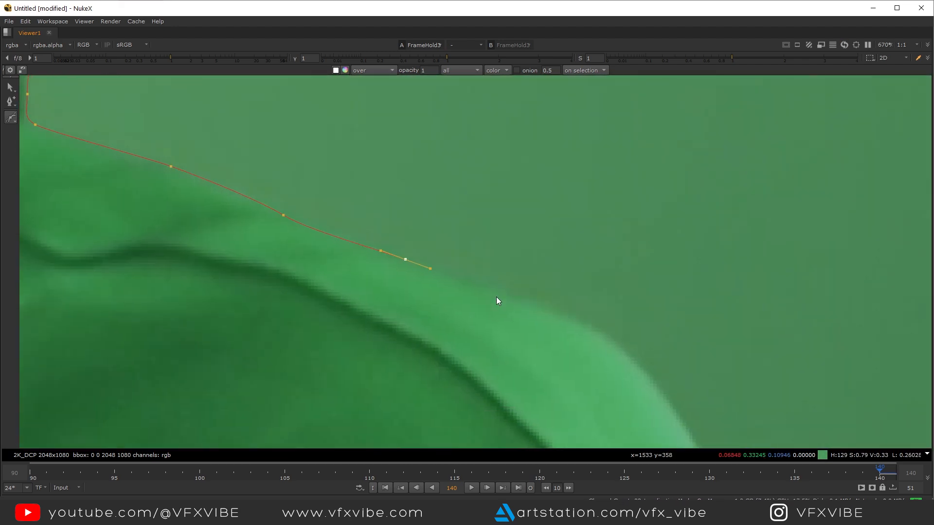
{"action": "mouse_move", "coordinate": [497, 299]}
{"action": "middle_mouse_down"}
{"action": "mouse_move", "coordinate": [523, 338]}
{"action": "mouse_move", "coordinate": [500, 317]}
{"action": "middle_mouse_up"}
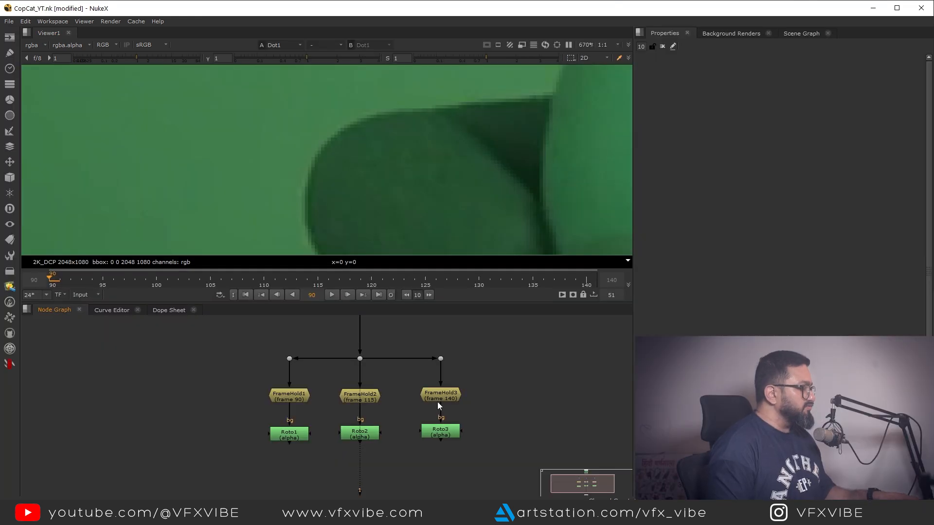
- View the full FrameHold1 image and check the finished Roto1 outline over it
{"action": "scroll", "coordinate": [397, 424], "scroll_direction": "up", "scroll_amount": 4}
{"action": "double_click", "coordinate": [332, 383]}
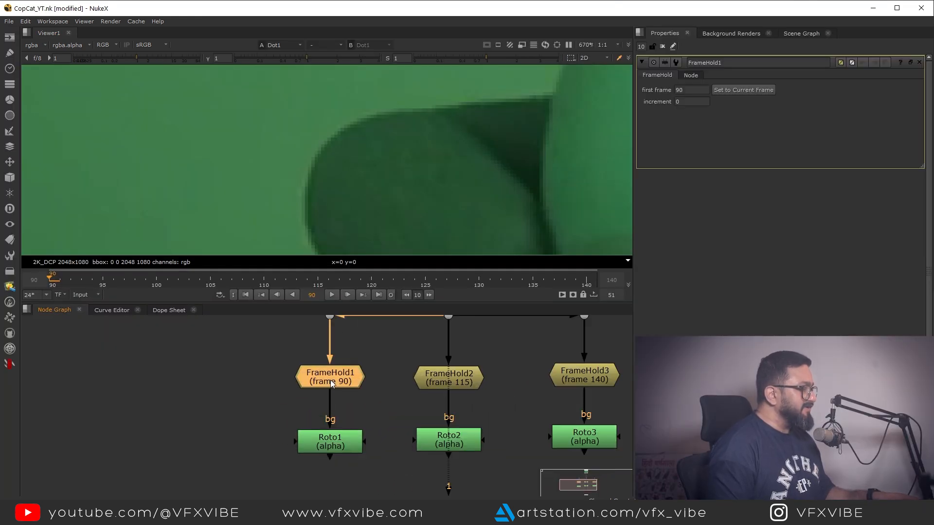
{"action": "key", "text": "1"}
{"action": "key", "text": "f"}
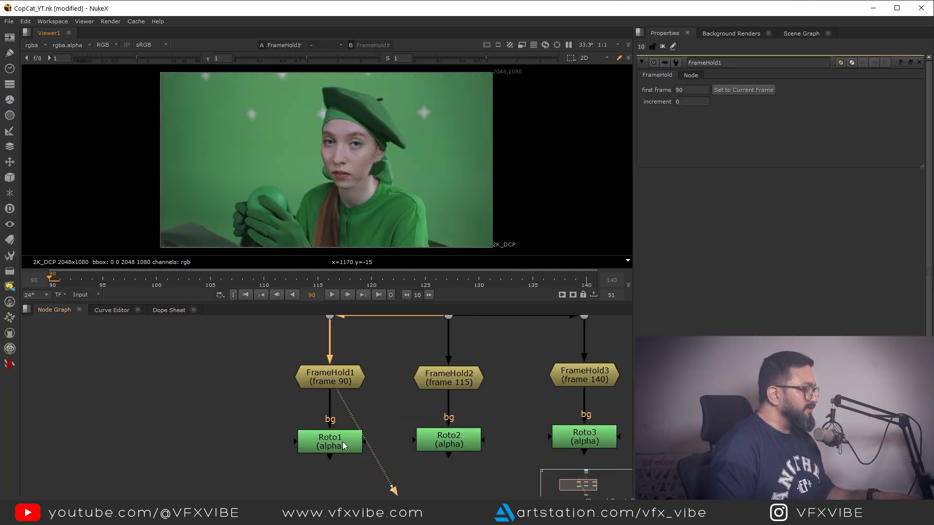
{"action": "scroll", "coordinate": [320, 449], "scroll_direction": "up", "scroll_amount": 3}
{"action": "double_click", "coordinate": [320, 448]}
{"action": "key", "text": "1"}
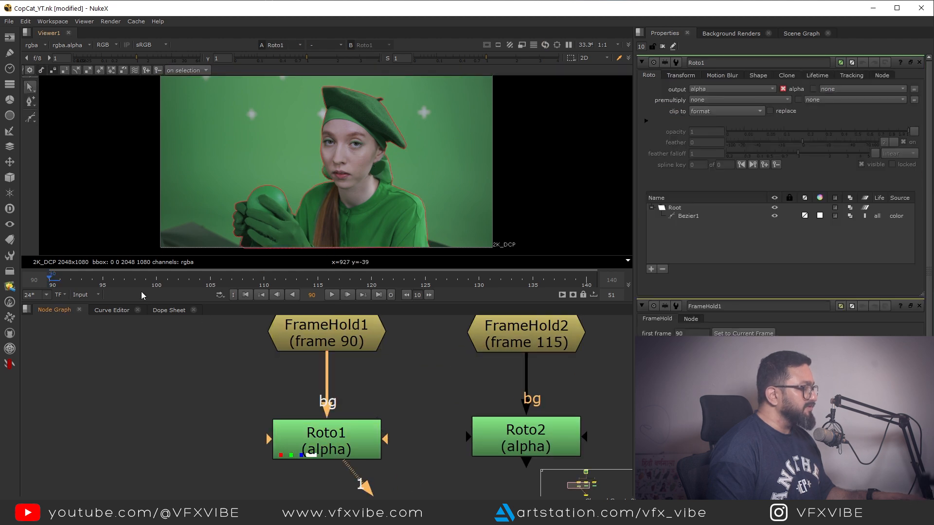
- View the FrameHold2 image and check the finished Roto2 outline over it
{"action": "scroll", "coordinate": [348, 397], "scroll_direction": "down", "scroll_amount": 3}
{"action": "double_click", "coordinate": [363, 364]}
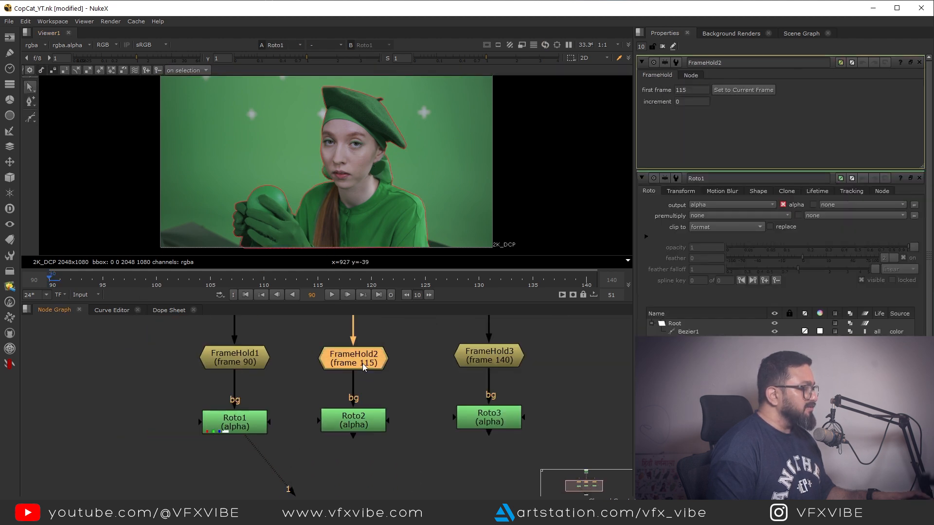
{"action": "key", "text": "1"}
{"action": "scroll", "coordinate": [364, 372], "scroll_direction": "up", "scroll_amount": 3}
{"action": "double_click", "coordinate": [351, 454]}
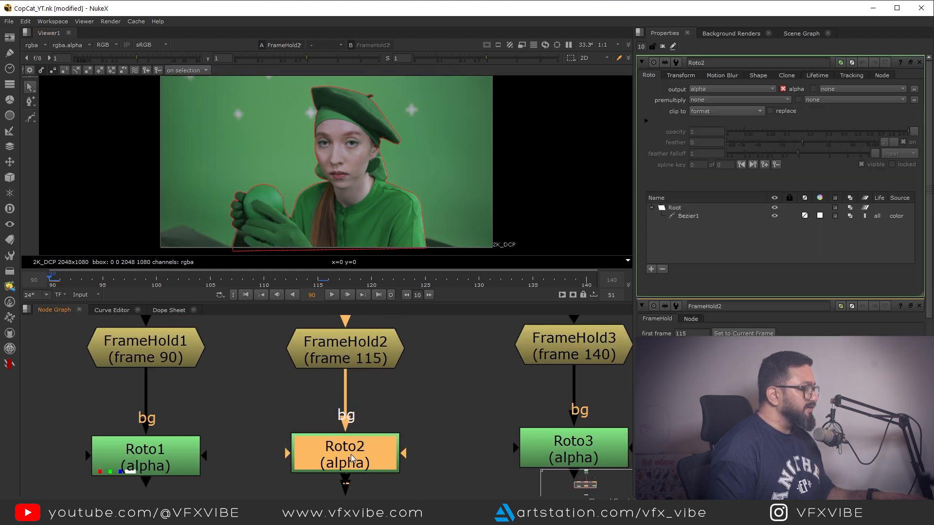
- Limit the number of open node property panels to 1
{"action": "type", "text": "1"}
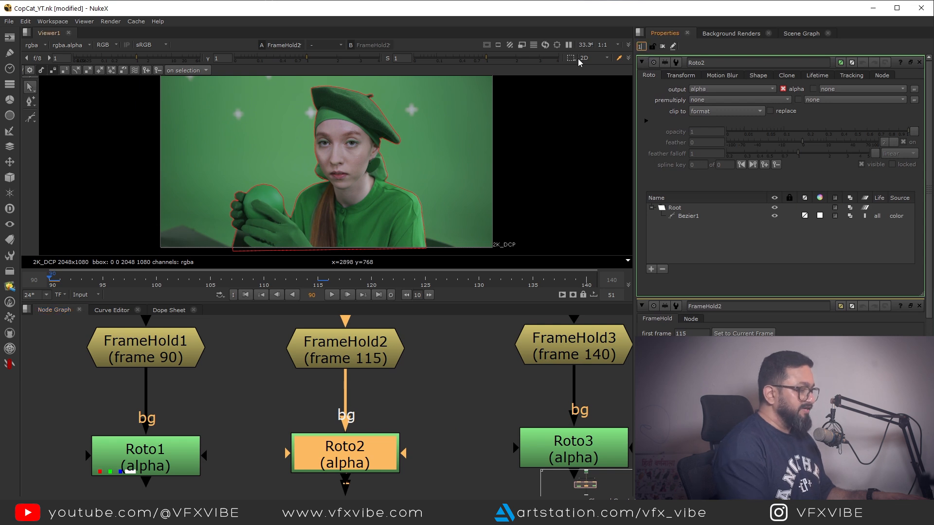
{"action": "key", "text": "Return"}
- View the FrameHold3 image and check the finished Roto3 outline over it
{"action": "middle_click_drag", "start_coordinate": [592, 355], "coordinate": [470, 401]}
{"action": "double_click", "coordinate": [465, 398]}
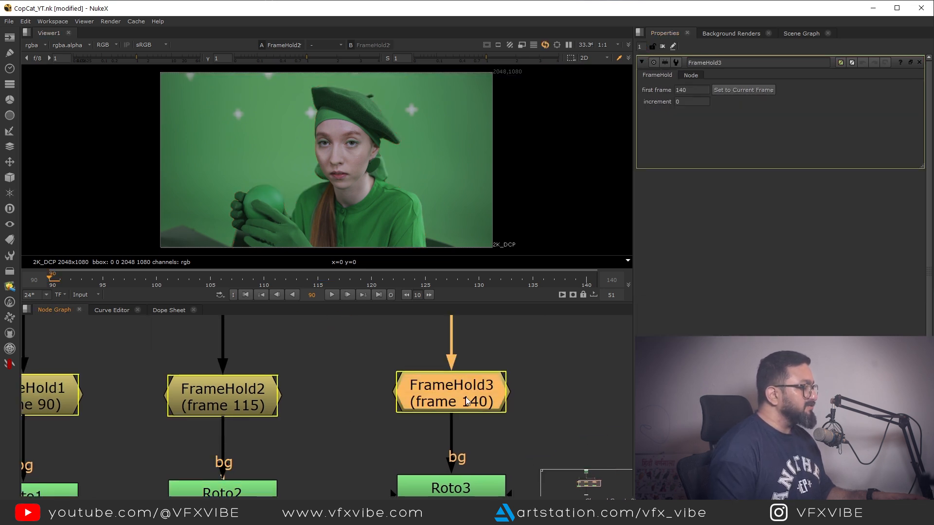
{"action": "key", "text": "1"}
{"action": "middle_click_drag", "start_coordinate": [479, 512], "coordinate": [459, 430]}
{"action": "left_click", "coordinate": [448, 422]}
{"action": "key", "text": "1"}
{"action": "double_click", "coordinate": [448, 422]}
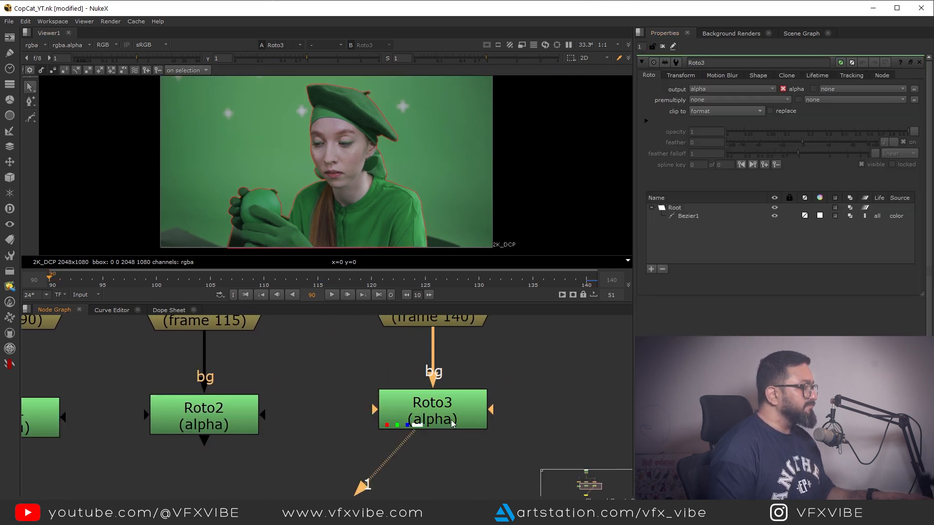
{"action": "middle_click_drag", "start_coordinate": [411, 170], "coordinate": [447, 164]}
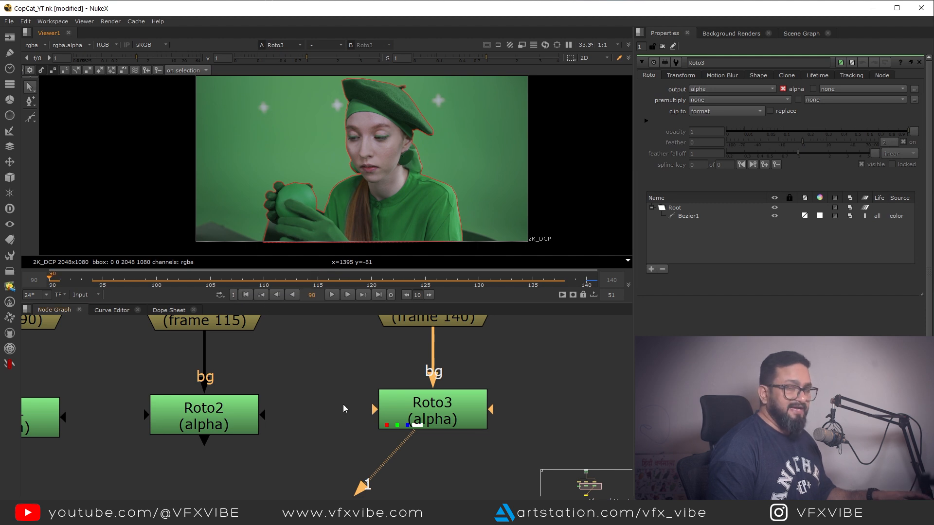
- Add a CopyCat node in the empty area below the Roto nodes
{"action": "scroll", "coordinate": [378, 375], "scroll_direction": "down", "scroll_amount": 5}
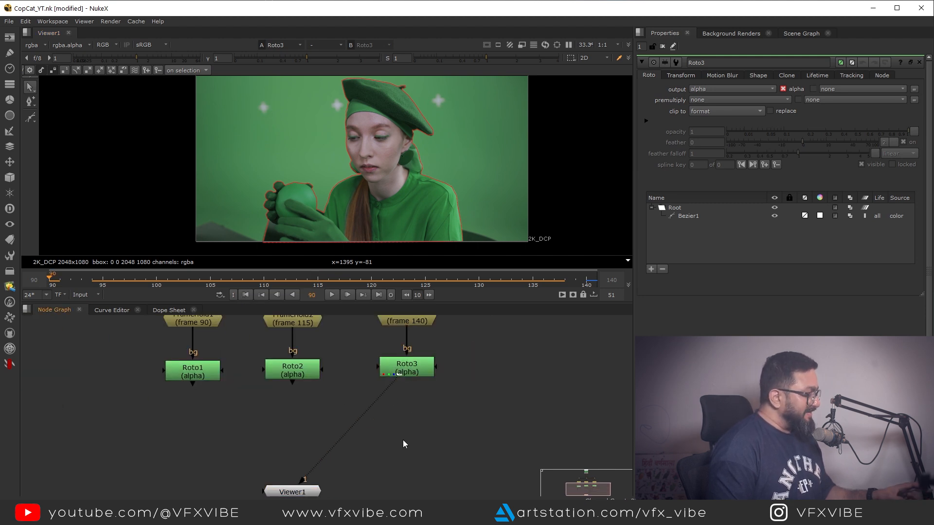
{"action": "key", "text": "Tab"}
{"action": "type", "text": "co"}
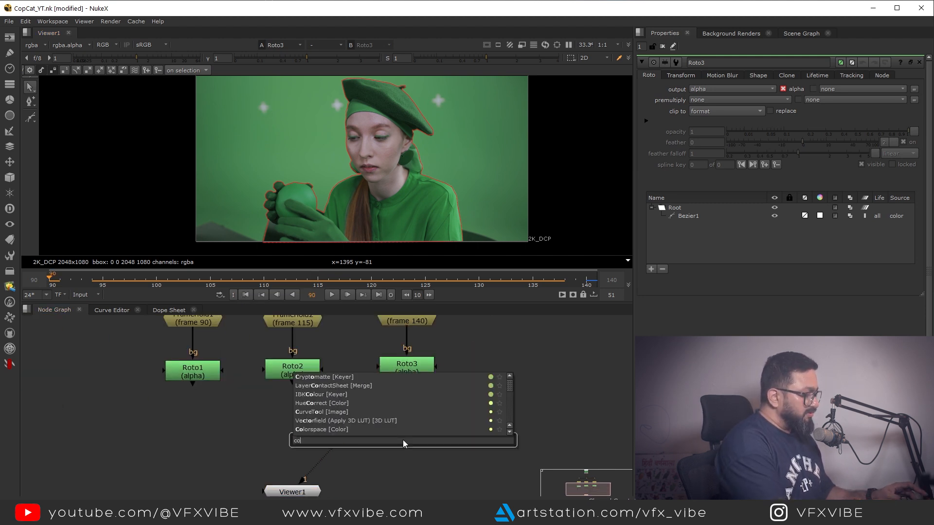
{"action": "type", "text": "py"}
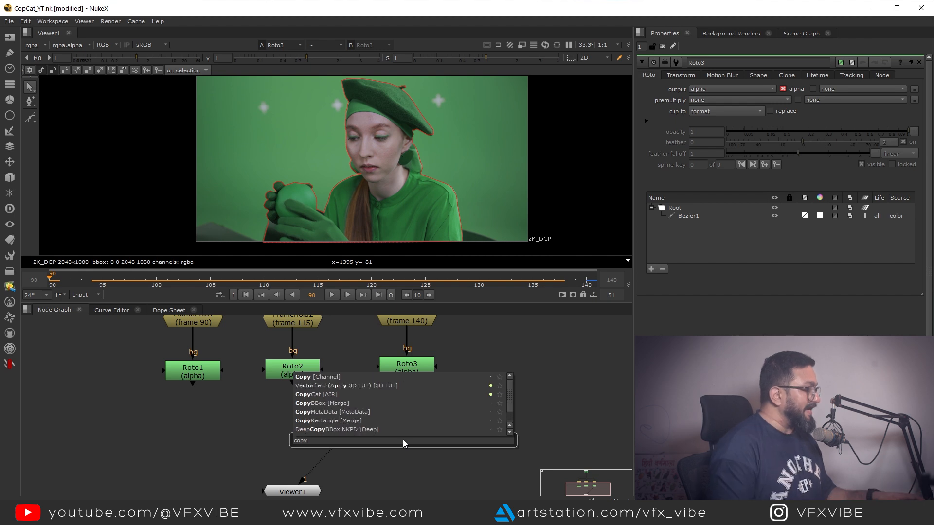
{"action": "left_click", "coordinate": [323, 396]}
{"action": "scroll", "coordinate": [427, 415], "scroll_direction": "up", "scroll_amount": 5}
{"action": "middle_click_drag", "start_coordinate": [399, 459], "coordinate": [515, 418]}
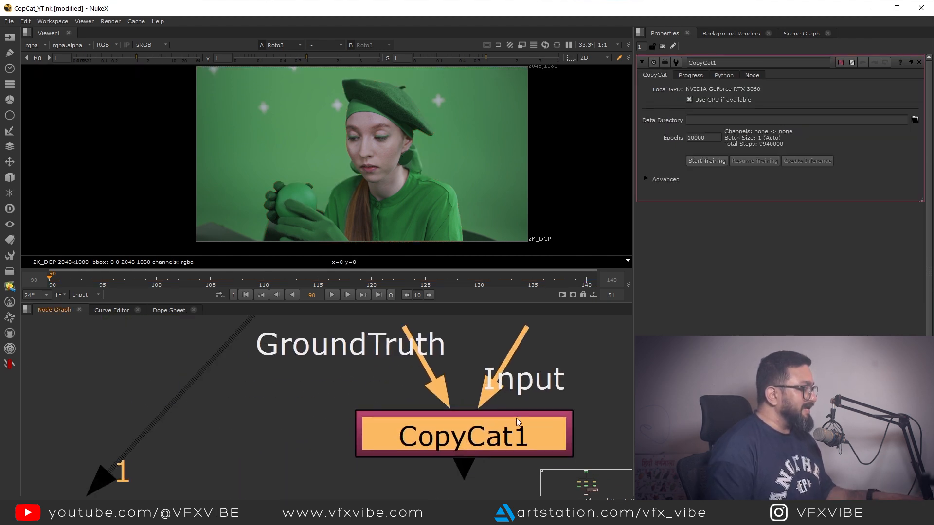
- Examine CopyCat1's GroundTruth and Input connections and read the CopyCat reference page in the web browser
{"action": "scroll", "coordinate": [471, 441], "scroll_direction": "down", "scroll_amount": 3}
{"action": "middle_click_drag", "start_coordinate": [471, 442], "coordinate": [436, 454]}
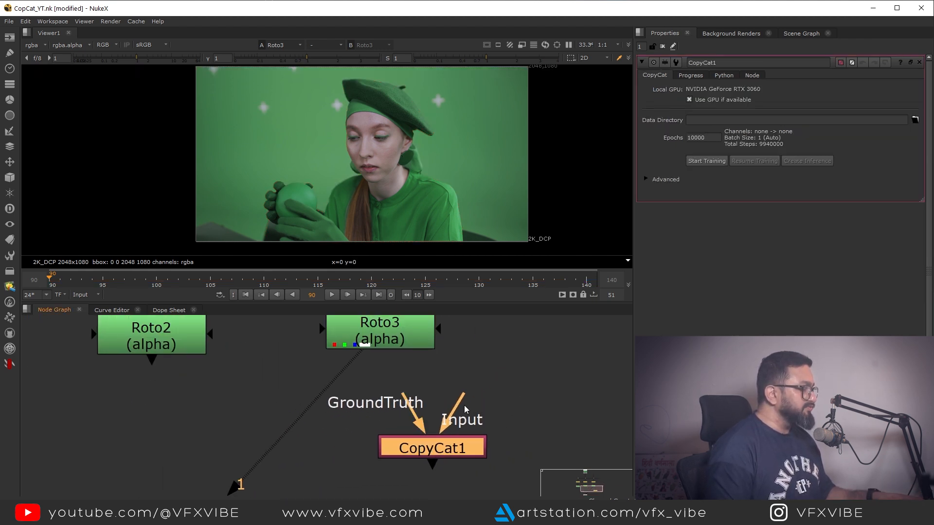
{"action": "left_click_drag", "start_coordinate": [457, 406], "coordinate": [422, 398]}
{"action": "left_click", "coordinate": [374, 384]}
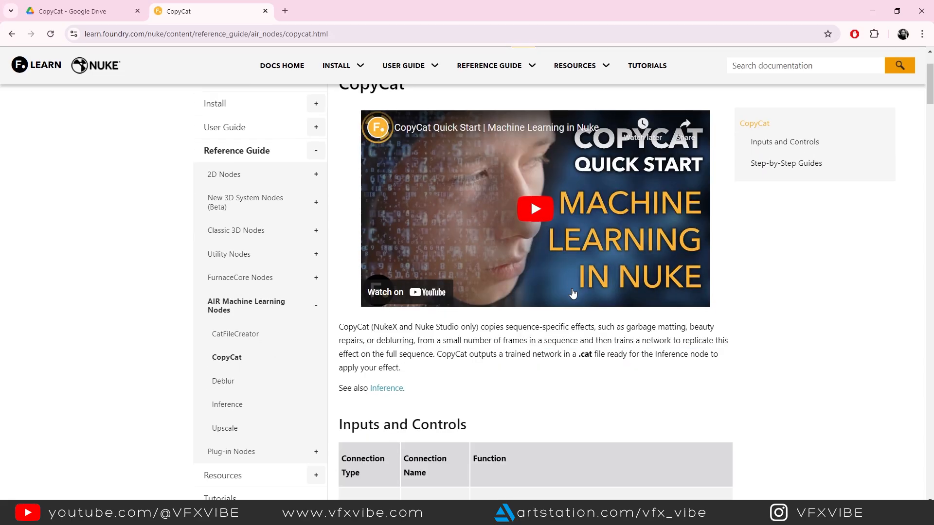
{"action": "scroll", "coordinate": [573, 293], "scroll_direction": "down", "scroll_amount": 15}
{"action": "scroll", "coordinate": [573, 292], "scroll_direction": "down", "scroll_amount": 15}
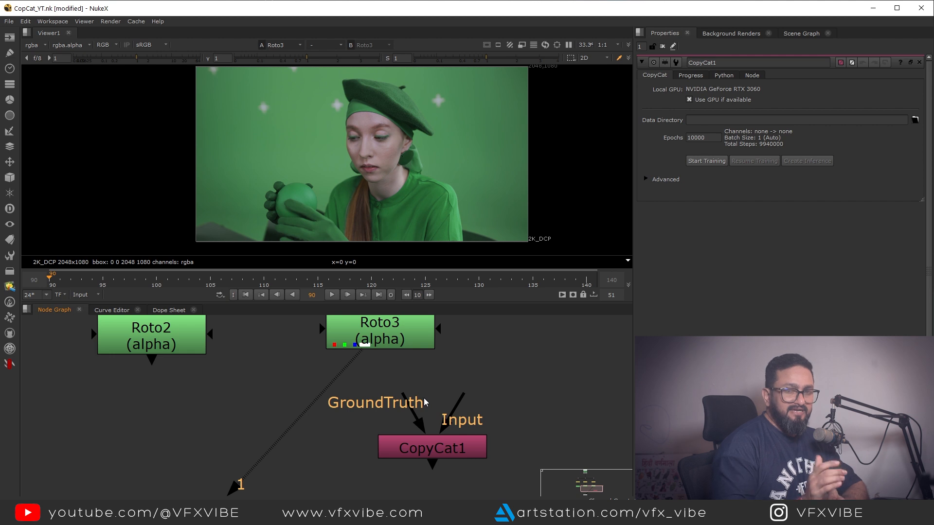
- Move CopyCat1 further down in the node graph to leave room beneath the Roto nodes
{"action": "middle_click_drag", "start_coordinate": [388, 427], "coordinate": [288, 422]}
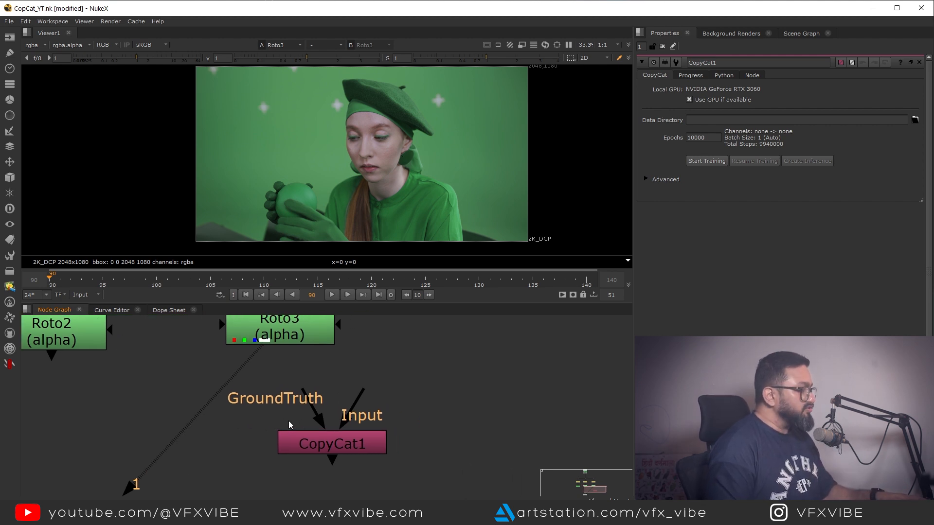
{"action": "scroll", "coordinate": [317, 418], "scroll_direction": "up", "scroll_amount": 3}
{"action": "scroll", "coordinate": [346, 450], "scroll_direction": "down", "scroll_amount": 3}
{"action": "left_click_drag", "start_coordinate": [398, 456], "coordinate": [371, 477]}
{"action": "scroll", "coordinate": [404, 433], "scroll_direction": "up", "scroll_amount": 2}
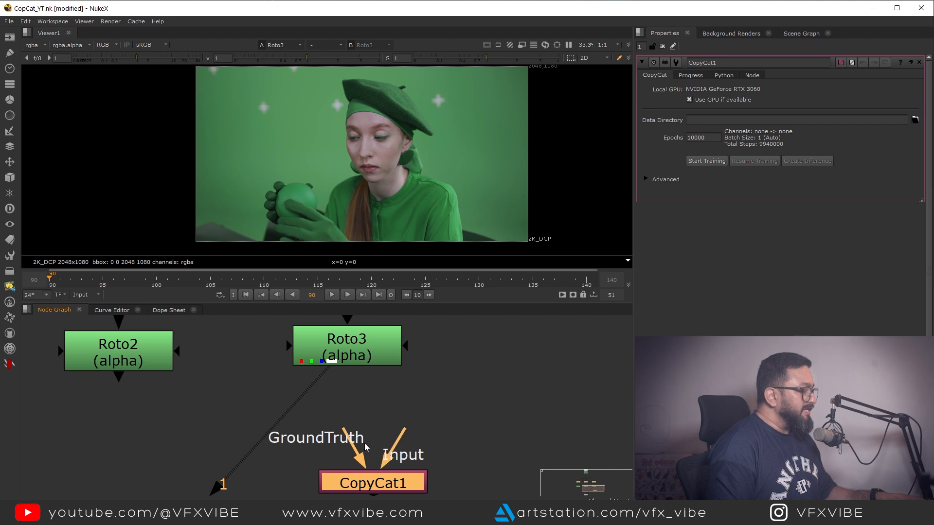
{"action": "left_click_drag", "start_coordinate": [343, 427], "coordinate": [334, 417]}
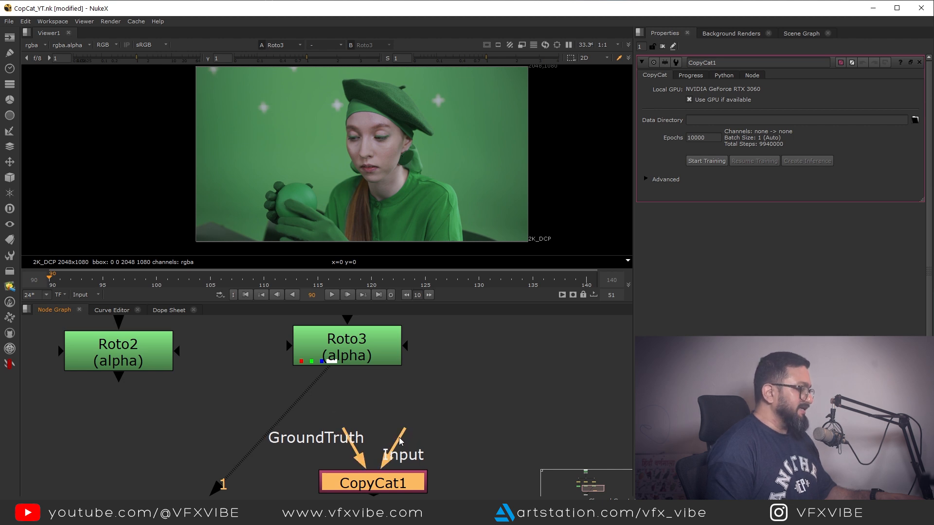
{"action": "left_click_drag", "start_coordinate": [400, 441], "coordinate": [414, 405]}
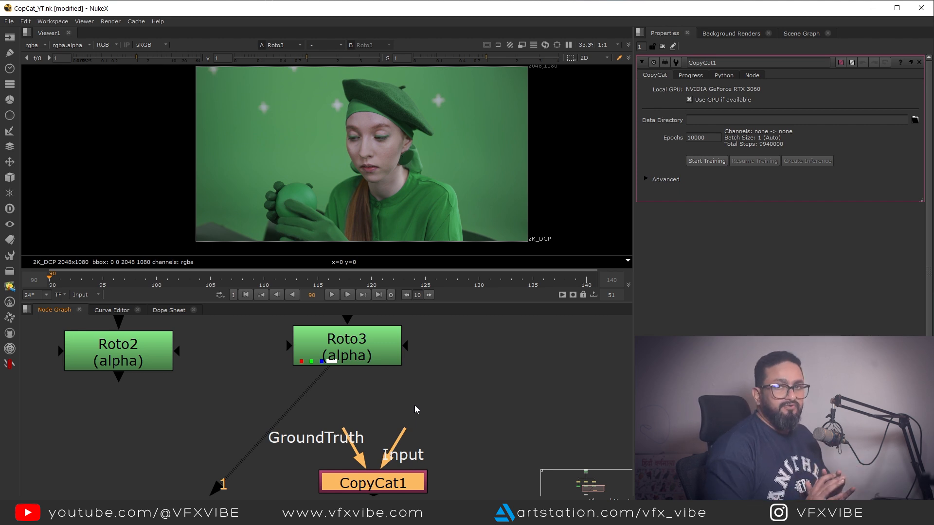
{"action": "left_click_drag", "start_coordinate": [350, 437], "coordinate": [296, 445]}
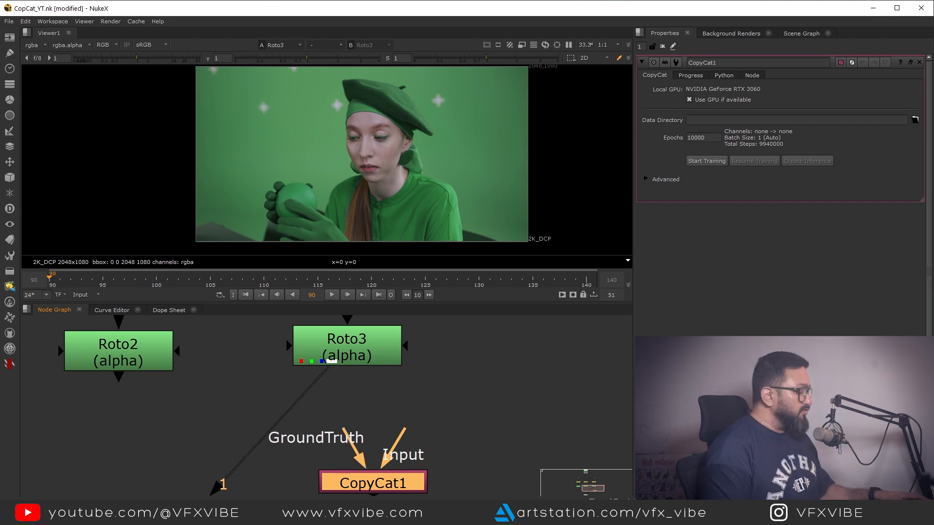
{"action": "scroll", "coordinate": [438, 428], "scroll_direction": "down", "scroll_amount": 5}
{"action": "left_click_drag", "start_coordinate": [362, 438], "coordinate": [346, 480]}
{"action": "scroll", "coordinate": [307, 397], "scroll_direction": "up", "scroll_amount": 2}
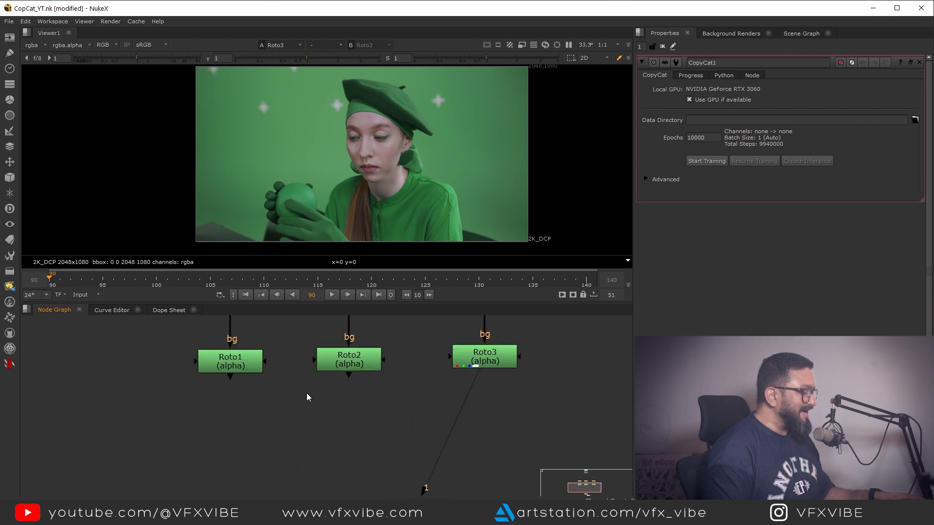
- Add an AppendClip node below the Roto nodes and connect Roto1, Roto2 and Roto3 to its inputs 1, 2 and 3
{"action": "left_click_drag", "start_coordinate": [190, 426], "coordinate": [564, 329]}
{"action": "scroll", "coordinate": [366, 413], "scroll_direction": "up", "scroll_amount": 2}
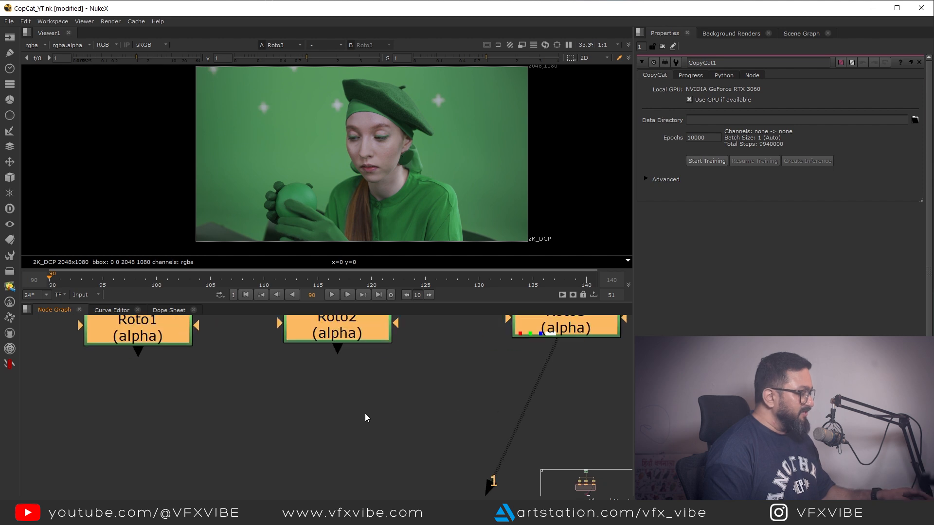
{"action": "left_click", "coordinate": [366, 415]}
{"action": "key", "text": "Tab"}
{"action": "type", "text": "appen"}
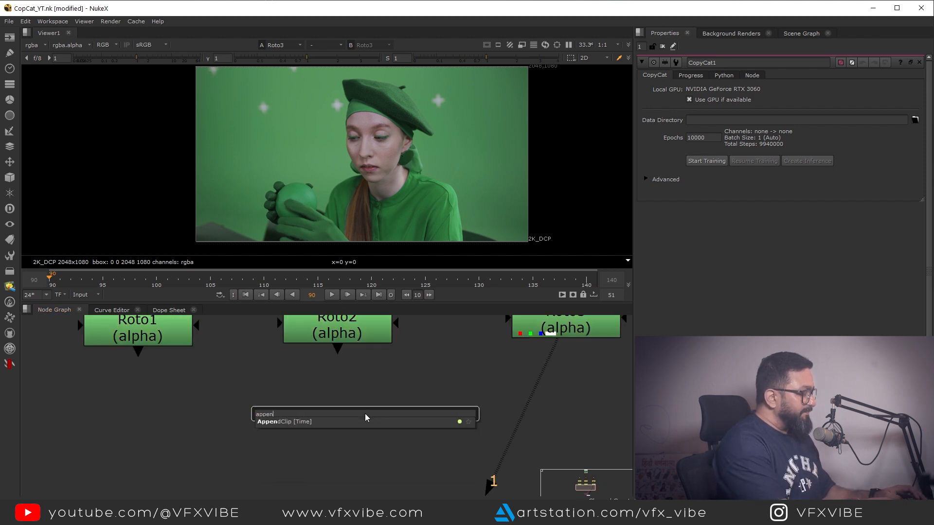
{"action": "key", "text": "Return"}
{"action": "scroll", "coordinate": [364, 413], "scroll_direction": "down", "scroll_amount": 2}
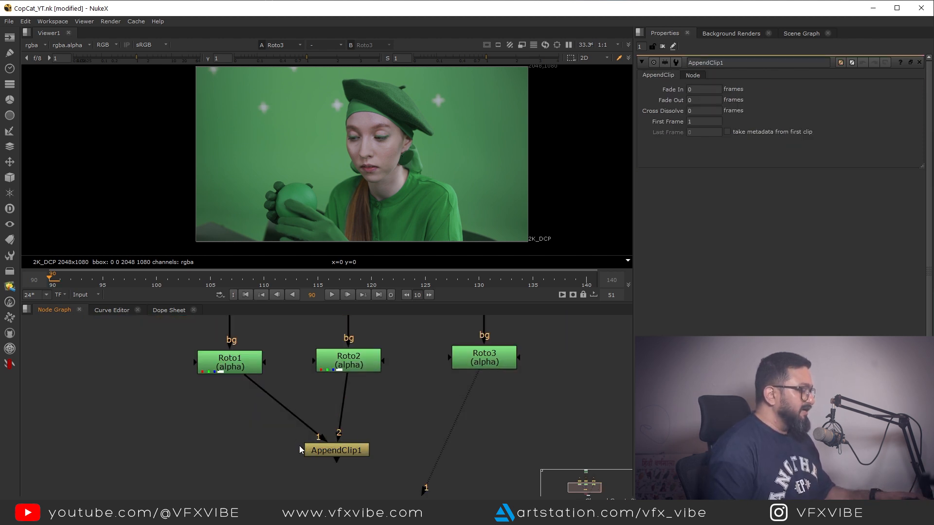
{"action": "left_click_drag", "start_coordinate": [300, 449], "coordinate": [477, 359]}
{"action": "left_click_drag", "start_coordinate": [340, 450], "coordinate": [351, 465]}
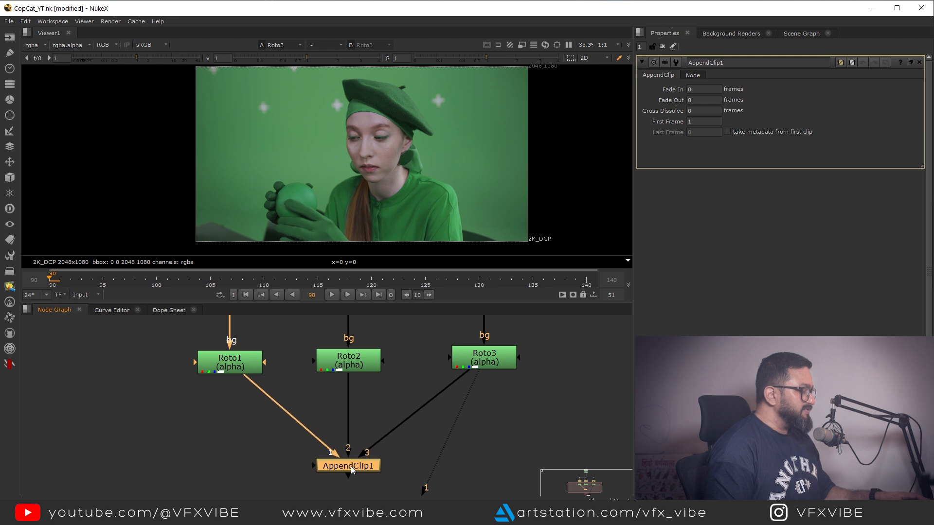
- View AppendClip1 and play its combined sequence from frame 1
{"action": "key", "text": "1"}
{"action": "left_click", "coordinate": [392, 471]}
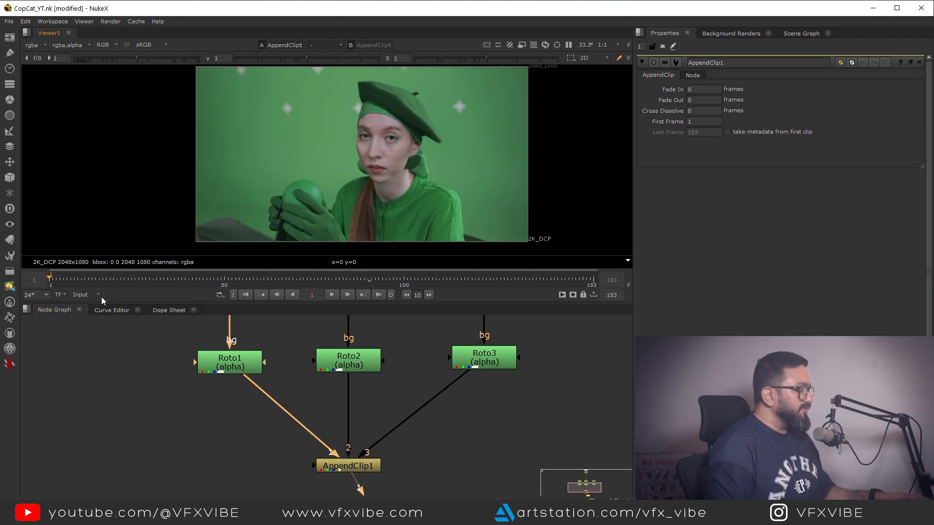
{"action": "left_click", "coordinate": [331, 295]}
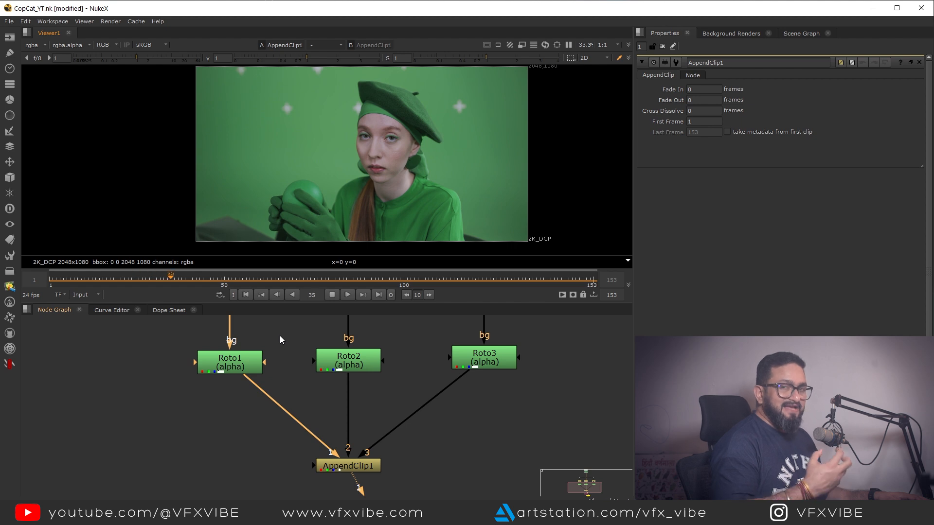
{"action": "left_click", "coordinate": [330, 295]}
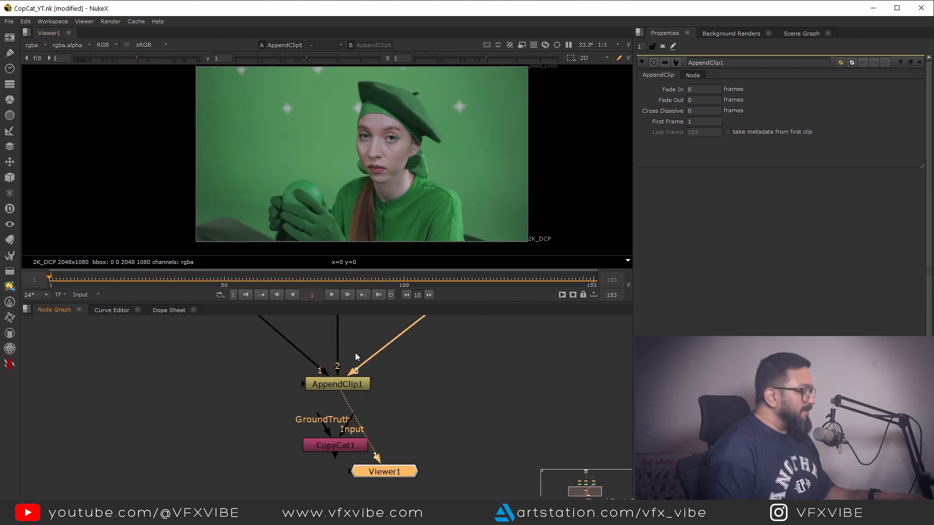
- Connect CopyCat1's Input to AppendClip1 and move CopyCat1 and Viewer1 further down, leaving space beneath AppendClip1
{"action": "scroll", "coordinate": [345, 433], "scroll_direction": "down", "scroll_amount": 2}
{"action": "left_click_drag", "start_coordinate": [345, 433], "coordinate": [357, 329]}
{"action": "scroll", "coordinate": [340, 467], "scroll_direction": "up", "scroll_amount": 3}
{"action": "scroll", "coordinate": [349, 466], "scroll_direction": "up", "scroll_amount": 2}
{"action": "scroll", "coordinate": [360, 412], "scroll_direction": "down", "scroll_amount": 3}
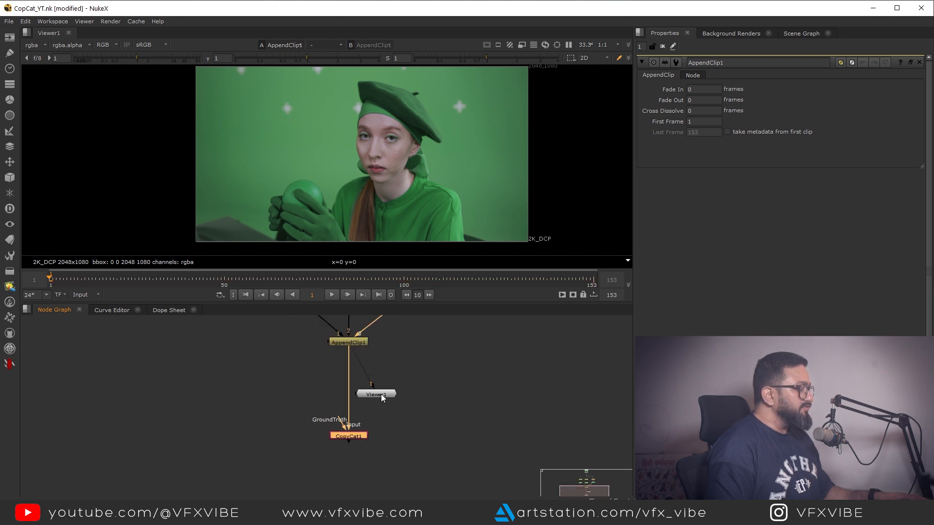
{"action": "left_click_drag", "start_coordinate": [381, 394], "coordinate": [418, 451]}
{"action": "middle_click_drag", "start_coordinate": [370, 358], "coordinate": [404, 445]}
{"action": "scroll", "coordinate": [368, 393], "scroll_direction": "up", "scroll_amount": 3}
{"action": "left_click", "coordinate": [361, 399]}
{"action": "mouse_move", "coordinate": [447, 393]}
{"action": "middle_mouse_down"}
{"action": "mouse_move", "coordinate": [441, 444]}
{"action": "mouse_move", "coordinate": [445, 402]}
{"action": "middle_mouse_up"}
{"action": "scroll", "coordinate": [412, 412], "scroll_direction": "down", "scroll_amount": 4}
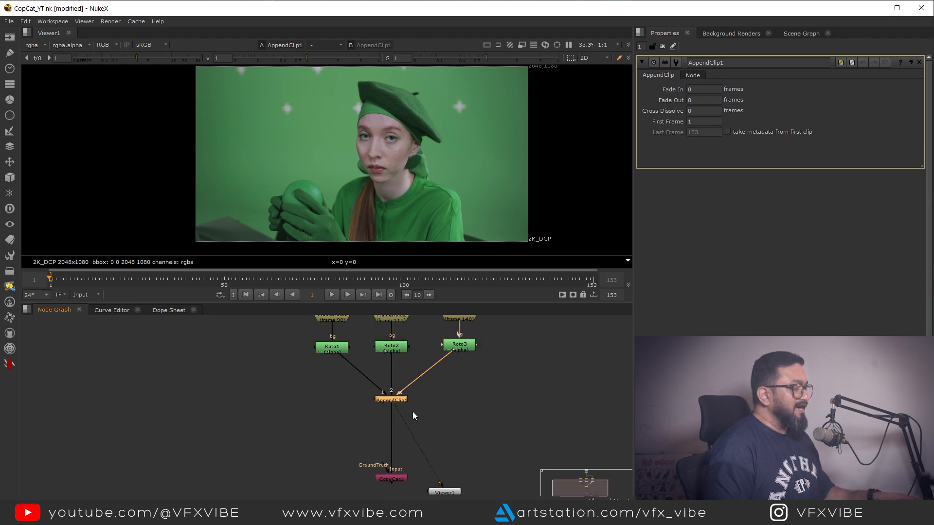
{"action": "left_click", "coordinate": [403, 427]}
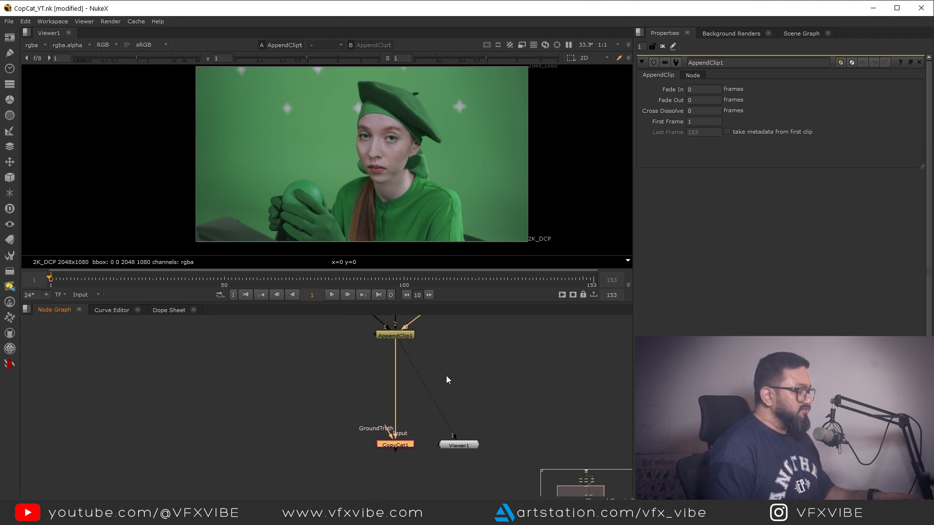
- Add a Remove node between AppendClip1 and CopyCat1's Input
{"action": "scroll", "coordinate": [446, 376], "scroll_direction": "up", "scroll_amount": 3}
{"action": "left_click", "coordinate": [447, 362]}
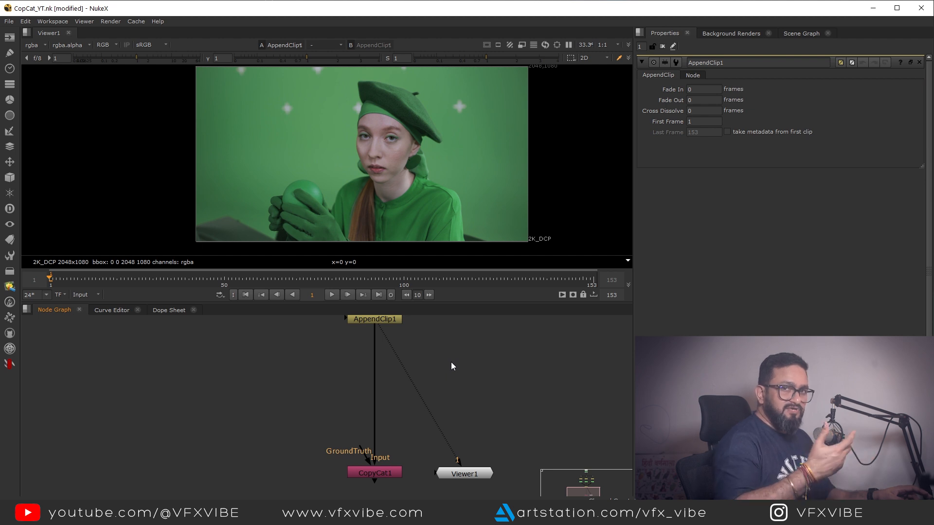
{"action": "key", "text": "Tab"}
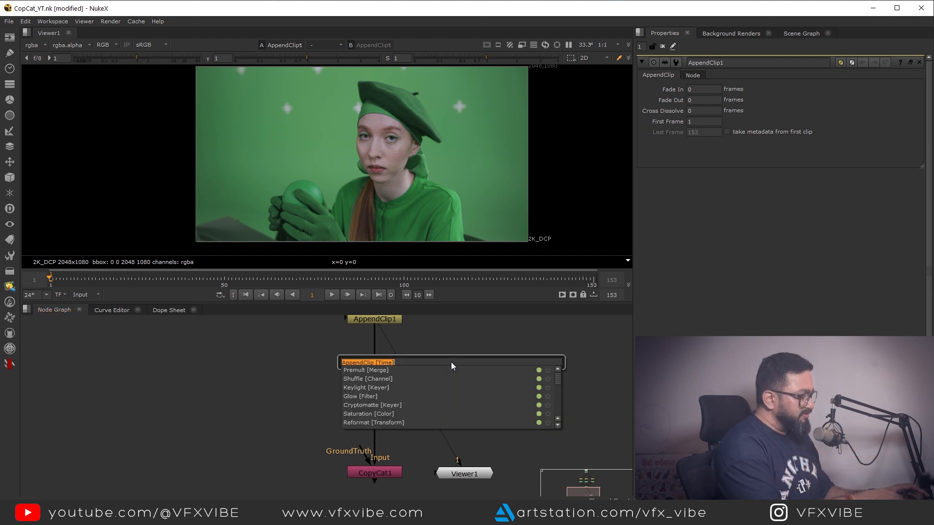
{"action": "type", "text": "remove"}
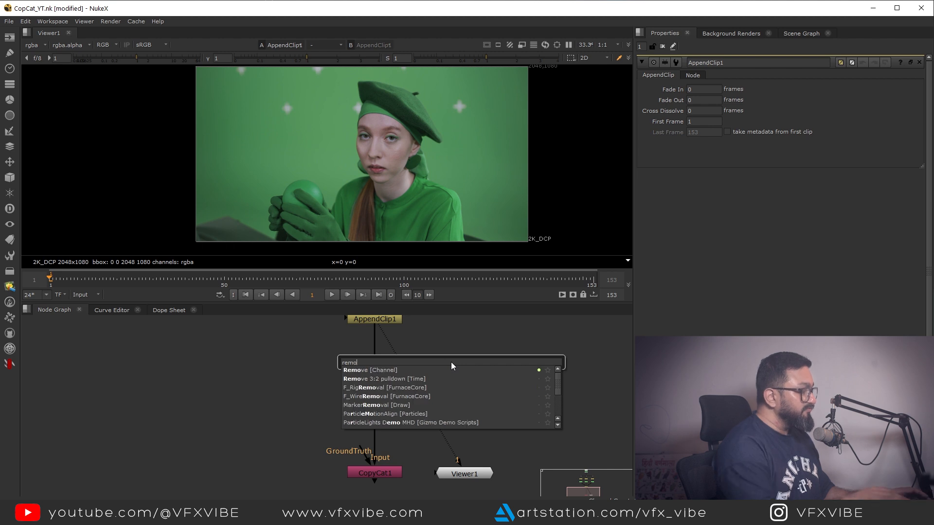
{"action": "key", "text": "Return"}
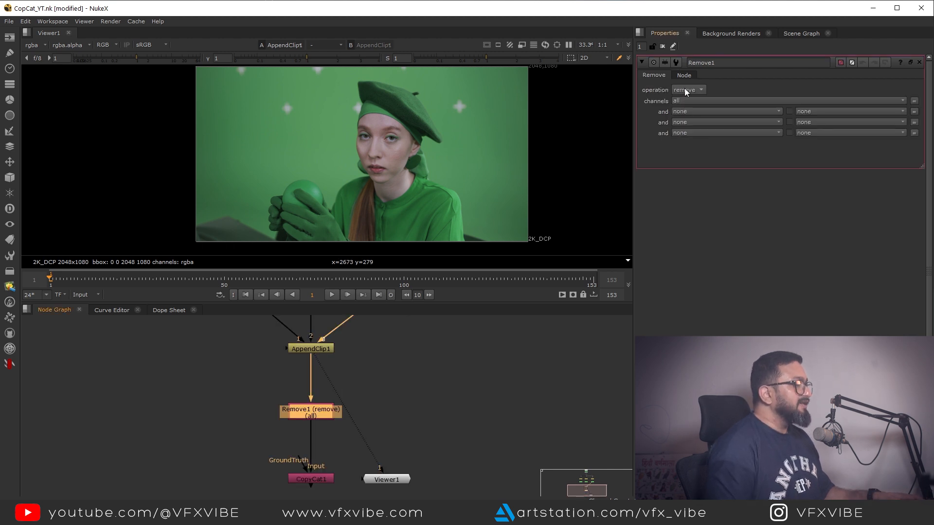
- Set Remove1's operation to keep and its channels to rgb, and view the node
{"action": "left_click", "coordinate": [696, 101]}
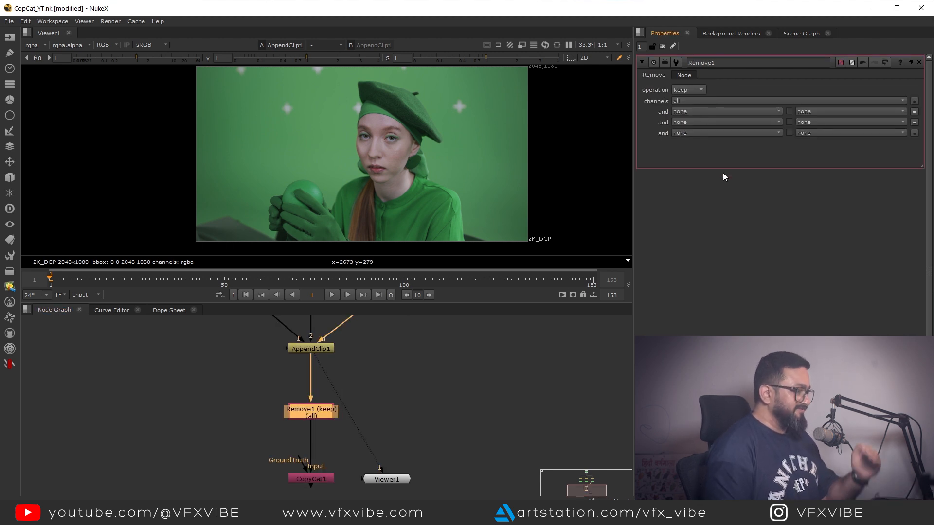
{"action": "left_click", "coordinate": [682, 101]}
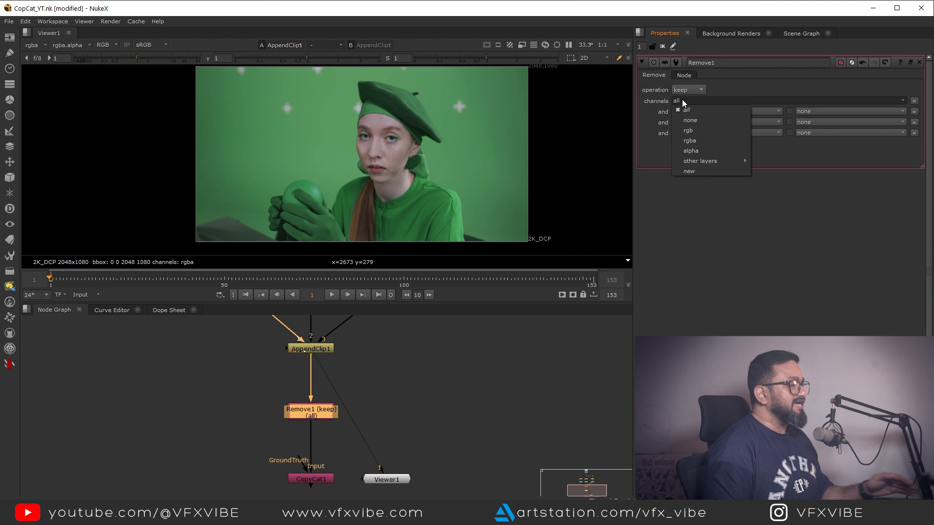
{"action": "left_click", "coordinate": [689, 130]}
{"action": "middle_click_drag", "start_coordinate": [315, 415], "coordinate": [314, 412]}
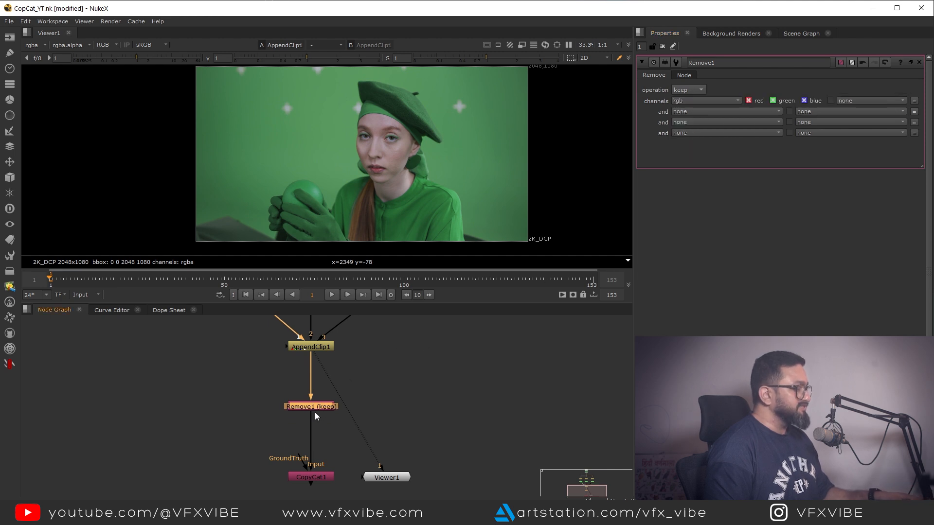
{"action": "key", "text": "1"}
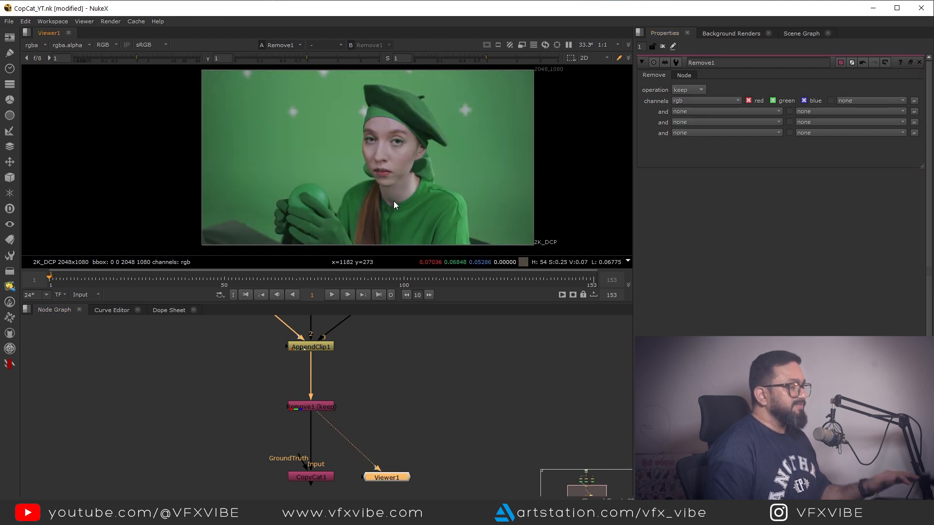
- Offset Remove1 to one side of the line between AppendClip1 and CopyCat1, making room for a GroundTruth branch
{"action": "scroll", "coordinate": [367, 328], "scroll_direction": "down", "scroll_amount": 3}
{"action": "middle_click_drag", "start_coordinate": [359, 377], "coordinate": [386, 410]}
{"action": "scroll", "coordinate": [377, 336], "scroll_direction": "up", "scroll_amount": 3}
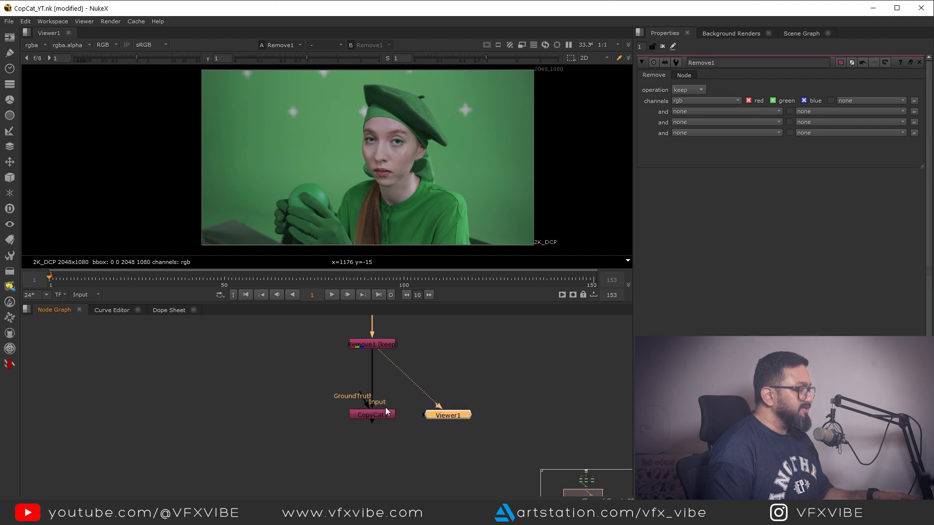
{"action": "left_click_drag", "start_coordinate": [376, 383], "coordinate": [423, 383]}
{"action": "scroll", "coordinate": [391, 409], "scroll_direction": "down", "scroll_amount": 2}
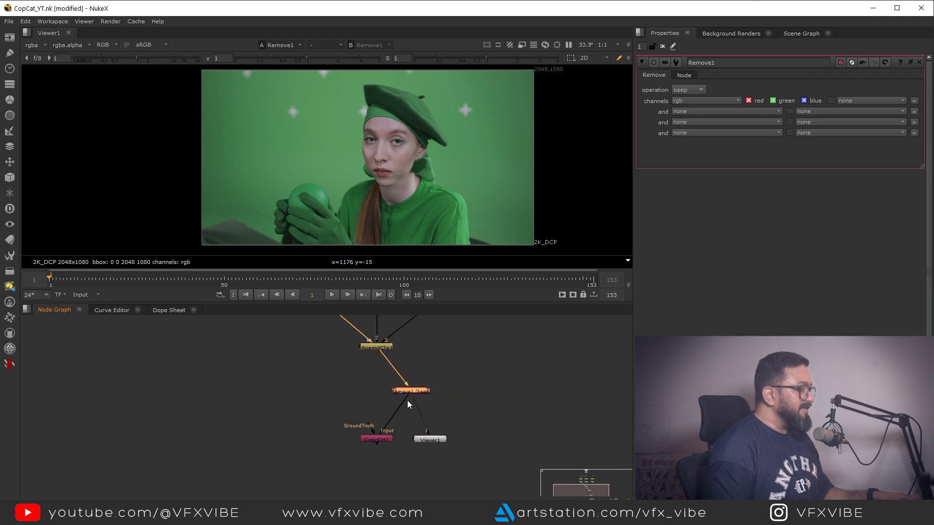
{"action": "scroll", "coordinate": [408, 405], "scroll_direction": "up", "scroll_amount": 2}
{"action": "left_click_drag", "start_coordinate": [363, 429], "coordinate": [308, 407]}
- View AppendClip1's alpha channel, scrub through the timeline to check the mattes, and return to the colour image at frame 1
{"action": "middle_click_drag", "start_coordinate": [388, 339], "coordinate": [443, 449]}
{"action": "left_click", "coordinate": [388, 395]}
{"action": "key", "text": "1"}
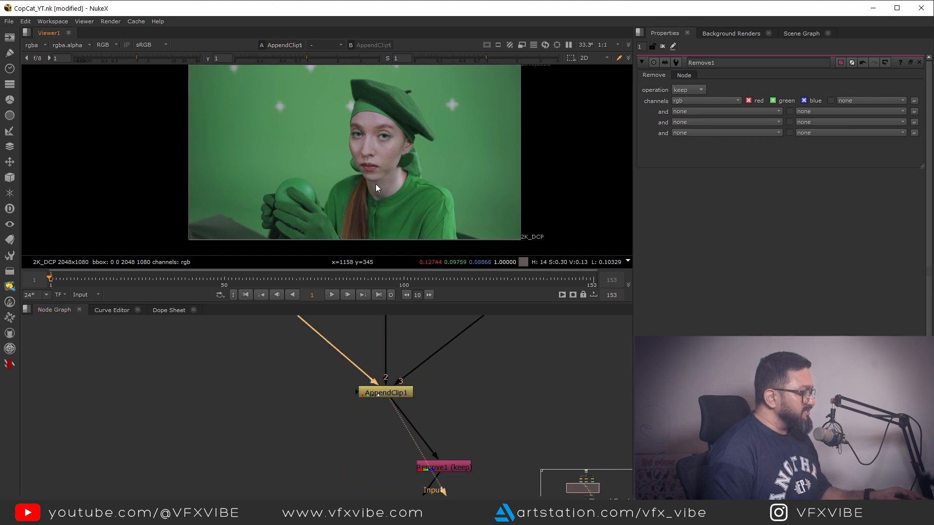
{"action": "key", "text": "a"}
{"action": "left_click_drag", "start_coordinate": [335, 279], "coordinate": [543, 281]}
{"action": "left_click_drag", "start_coordinate": [407, 282], "coordinate": [161, 283]}
{"action": "key", "text": "Home"}
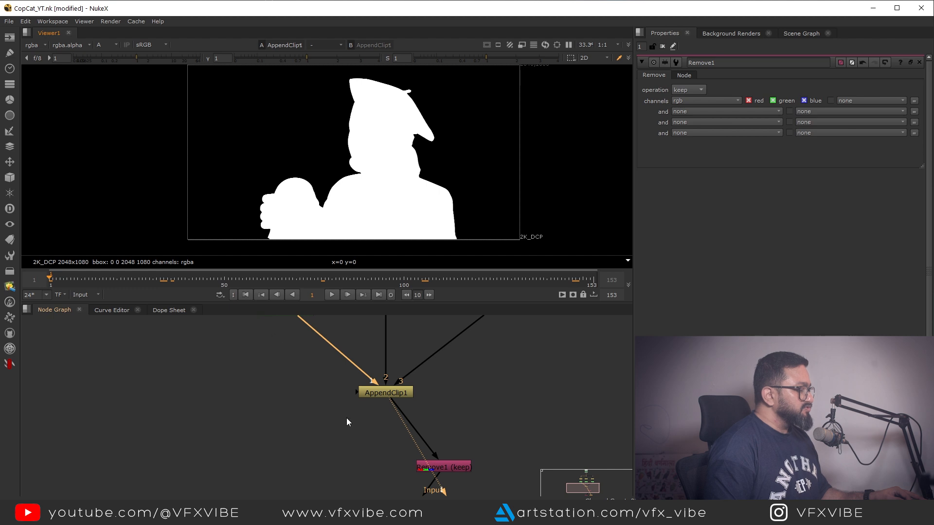
{"action": "middle_click_drag", "start_coordinate": [346, 419], "coordinate": [369, 406]}
{"action": "key", "text": "a"}
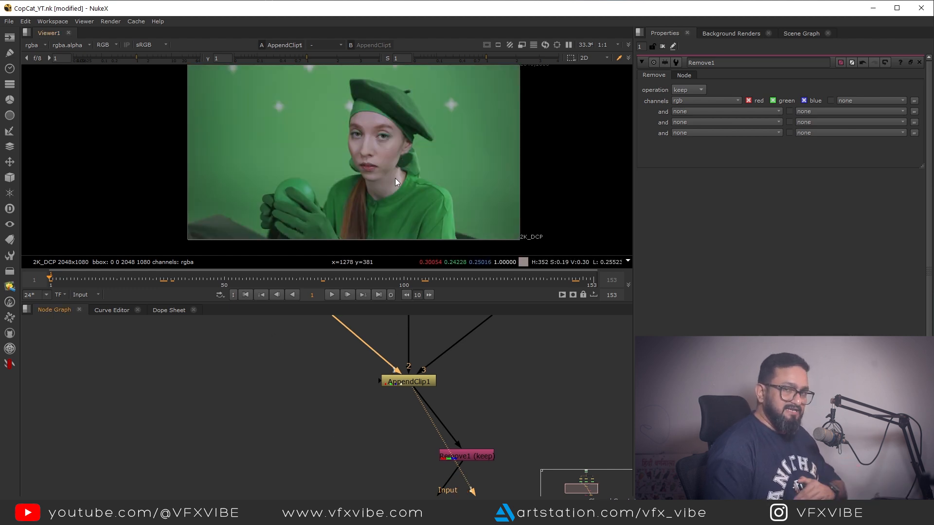
- Add a Shuffle node opposite Remove1 and connect its input to AppendClip1
{"action": "key", "text": "Tab"}
{"action": "type", "text": "shuff"}
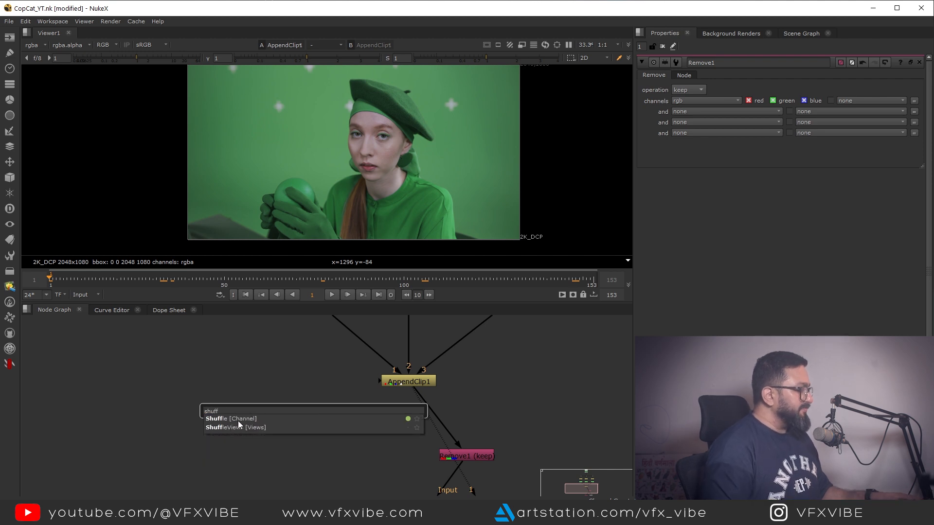
{"action": "key", "text": "Return"}
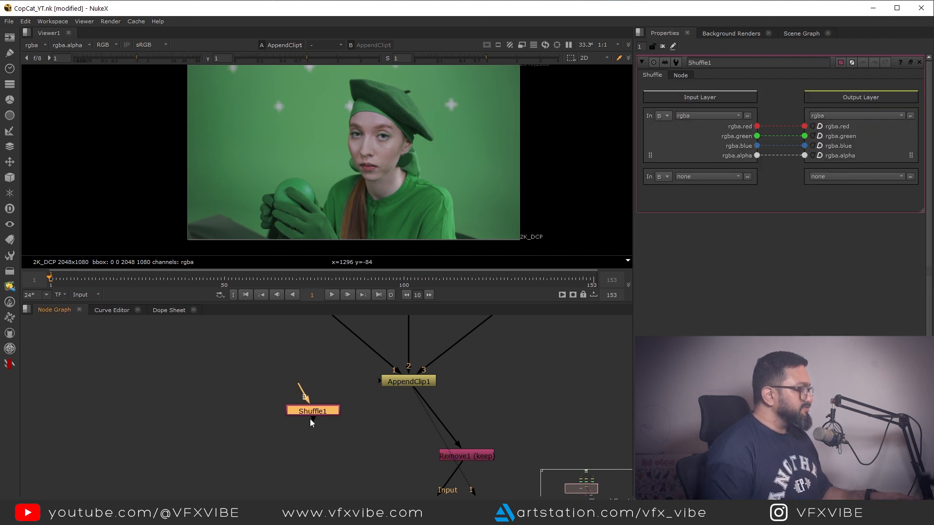
{"action": "left_click_drag", "start_coordinate": [319, 426], "coordinate": [410, 382]}
{"action": "left_click_drag", "start_coordinate": [328, 441], "coordinate": [323, 454]}
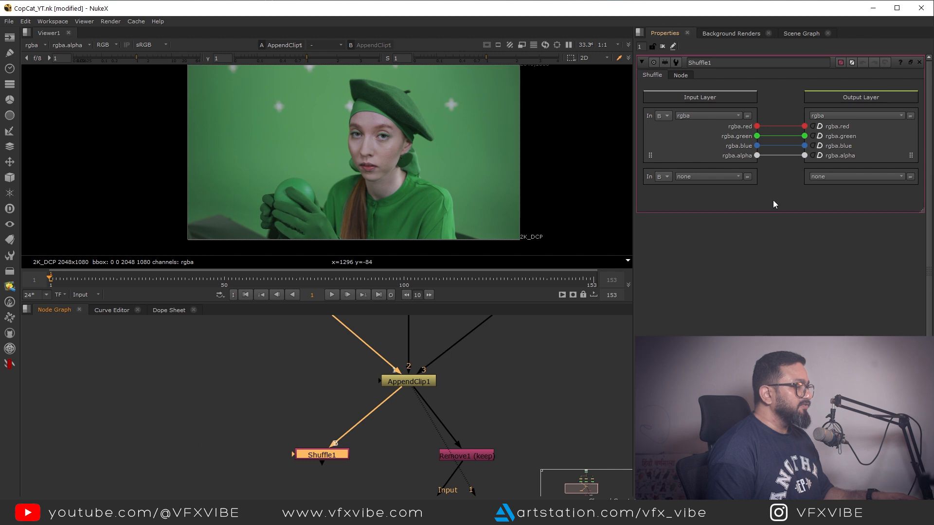
- Route rgba.alpha to the red, green and blue outputs in Shuffle1 and view the resulting matte
{"action": "left_click_drag", "start_coordinate": [757, 156], "coordinate": [804, 126]}
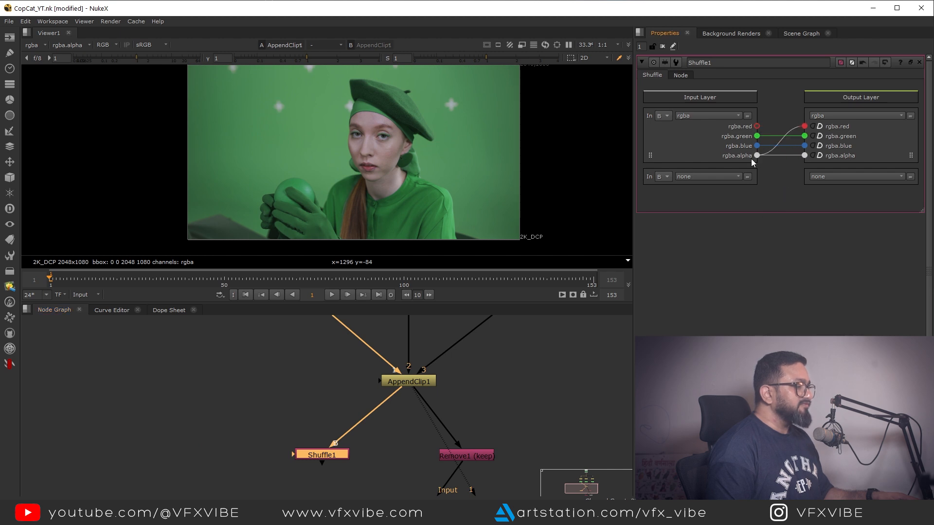
{"action": "left_click_drag", "start_coordinate": [756, 155], "coordinate": [804, 136]}
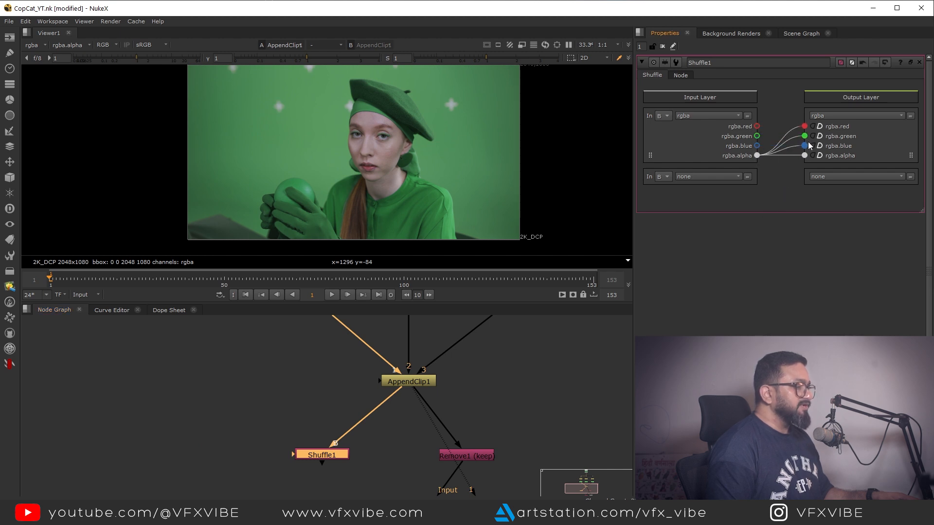
{"action": "key", "text": "1"}
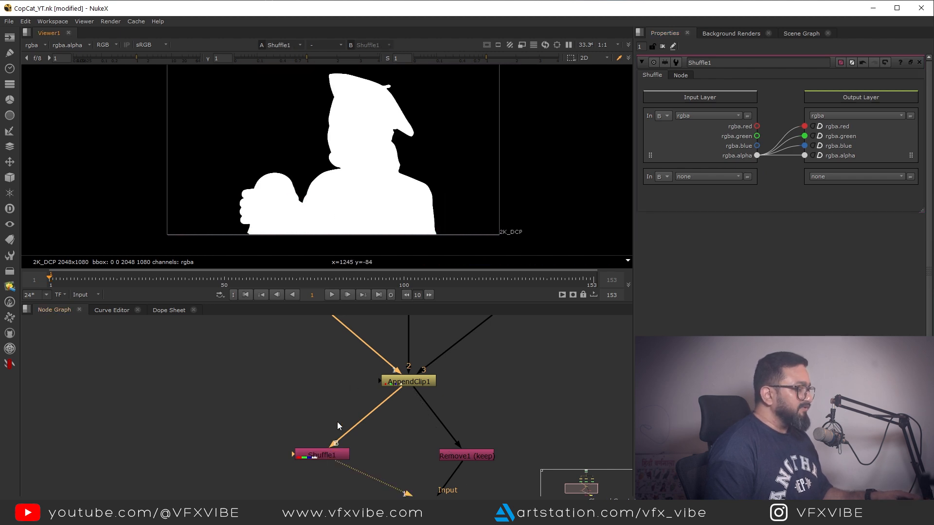
- Connect CopyCat1's GroundTruth input to Shuffle1, centre CopyCat1 between the two branches and open its properties
{"action": "middle_click_drag", "start_coordinate": [337, 422], "coordinate": [323, 380]}
{"action": "left_click", "coordinate": [316, 375]}
{"action": "scroll", "coordinate": [415, 385], "scroll_direction": "down", "scroll_amount": 2}
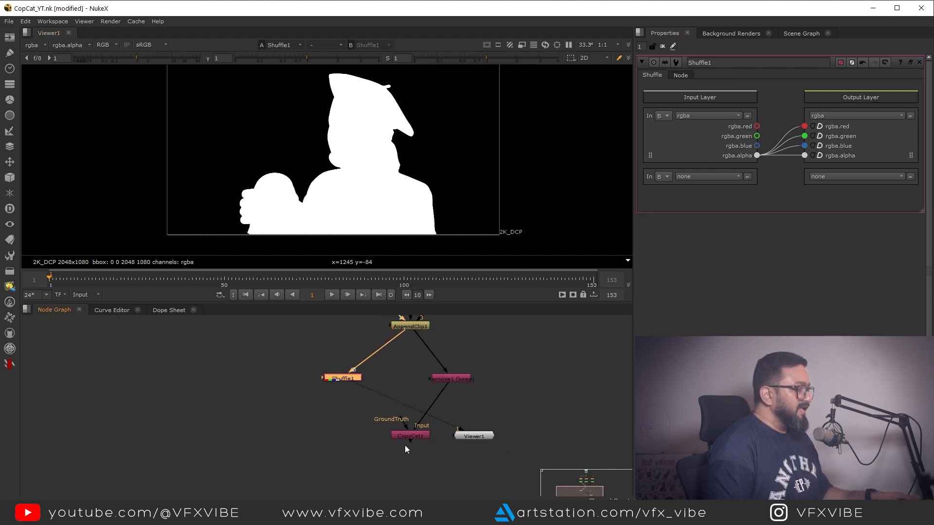
{"action": "scroll", "coordinate": [404, 444], "scroll_direction": "up", "scroll_amount": 3}
{"action": "left_click_drag", "start_coordinate": [388, 403], "coordinate": [302, 337]}
{"action": "left_click", "coordinate": [397, 434]}
{"action": "mouse_move", "coordinate": [398, 434]}
{"action": "left_mouse_down"}
{"action": "mouse_move", "coordinate": [376, 434]}
{"action": "mouse_move", "coordinate": [385, 430]}
{"action": "left_mouse_up"}
{"action": "double_click", "coordinate": [386, 429]}
- View CopyCat1's output and check its alpha channel before returning to the colour image
{"action": "key", "text": "1"}
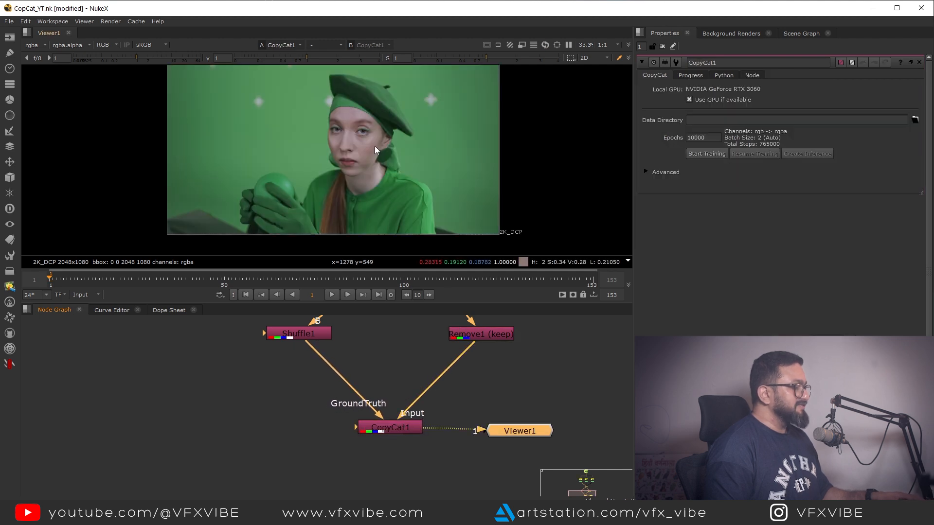
{"action": "middle_click_drag", "start_coordinate": [374, 146], "coordinate": [384, 171]}
{"action": "key", "text": "a"}
{"action": "key", "text": "a"}
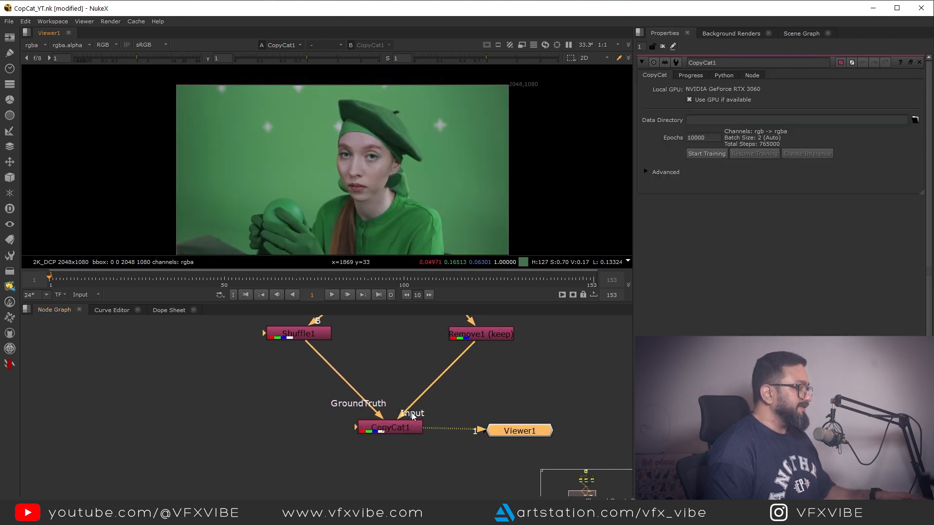
- Align Shuffle1 and Remove1 beneath AppendClip1 and route their connections to CopyCat1's GroundTruth and Input through dots
{"action": "middle_click_drag", "start_coordinate": [411, 413], "coordinate": [385, 457]}
{"action": "scroll", "coordinate": [385, 457], "scroll_direction": "down", "scroll_amount": 3}
{"action": "left_click_drag", "start_coordinate": [284, 394], "coordinate": [457, 478]}
{"action": "left_click_drag", "start_coordinate": [432, 413], "coordinate": [447, 420]}
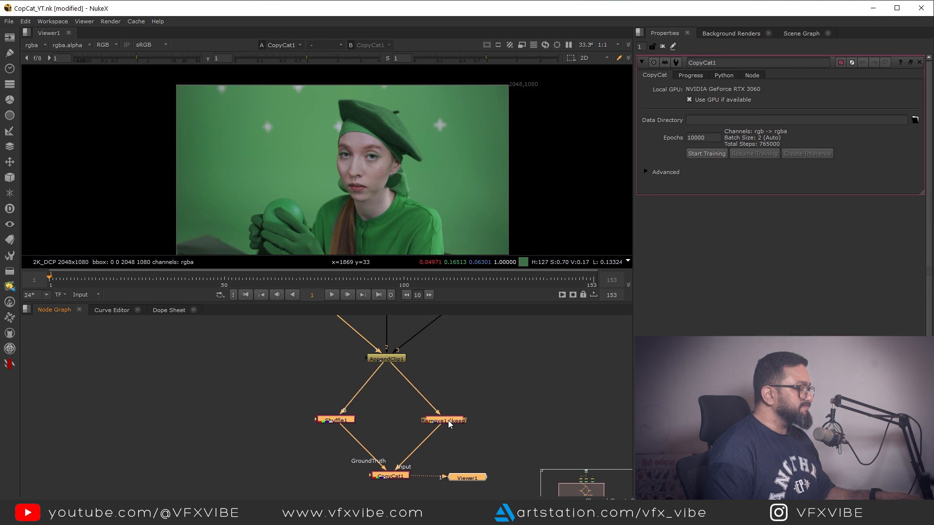
{"action": "left_click", "coordinate": [467, 383]}
{"action": "key", "text": "f"}
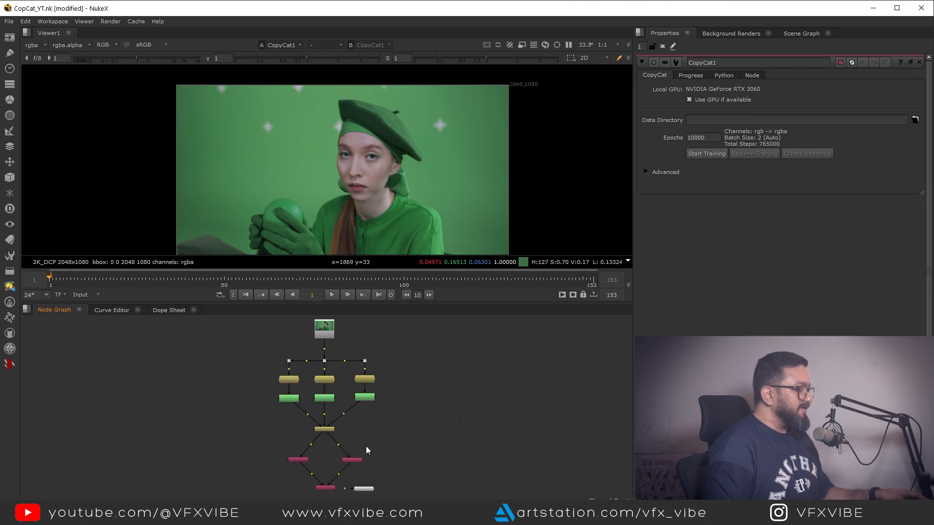
{"action": "middle_click_drag", "start_coordinate": [345, 451], "coordinate": [396, 388]}
{"action": "scroll", "coordinate": [395, 389], "scroll_direction": "up", "scroll_amount": 4}
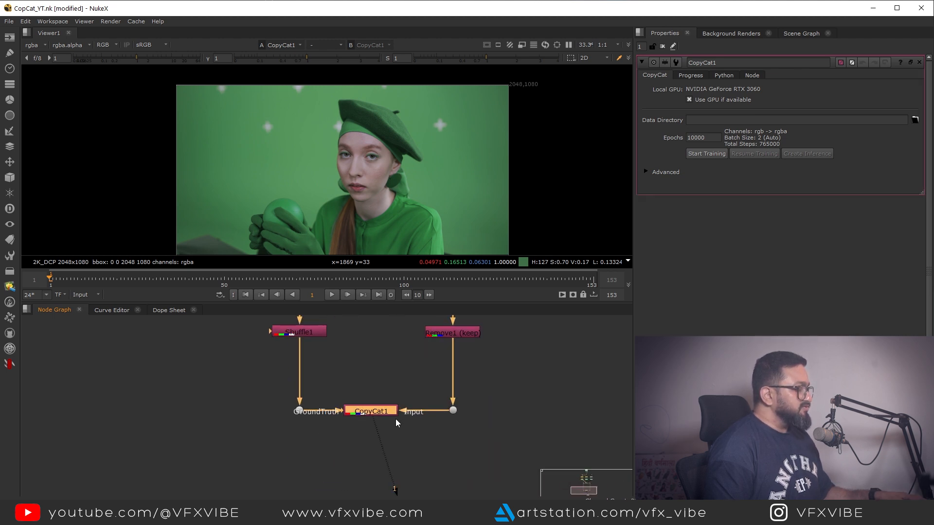
- Browse for CopyCat1's Data Directory, look through the existing training files and go up to the parent CopyCat folder
{"action": "scroll", "coordinate": [395, 418], "scroll_direction": "up", "scroll_amount": 1}
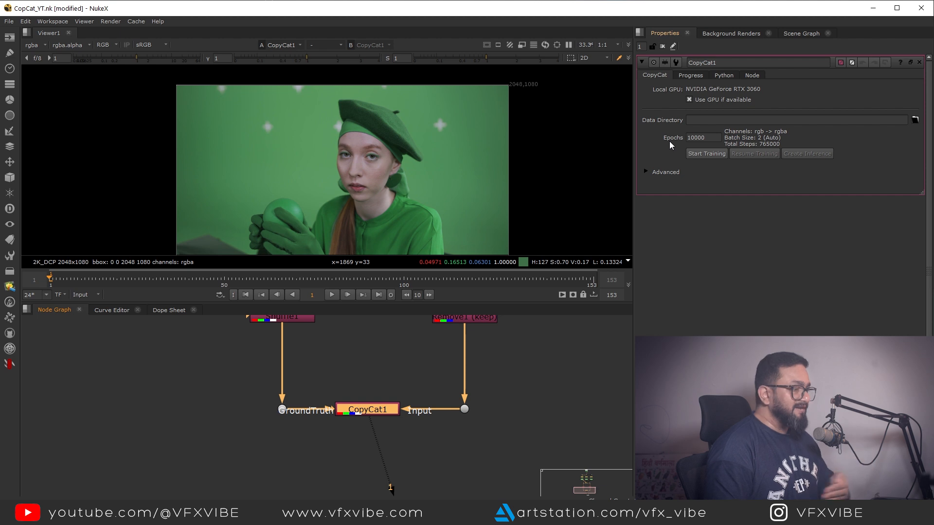
{"action": "left_click", "coordinate": [914, 120]}
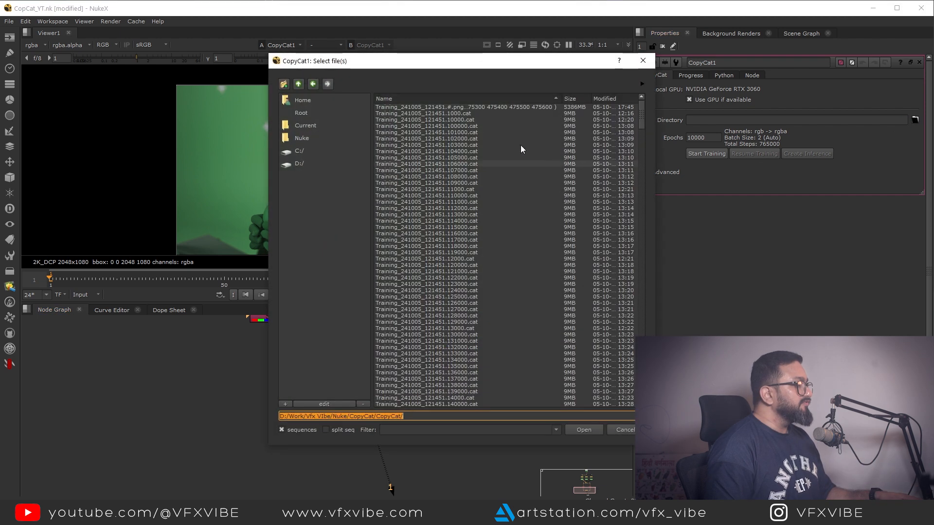
{"action": "scroll", "coordinate": [450, 221], "scroll_direction": "down", "scroll_amount": 17}
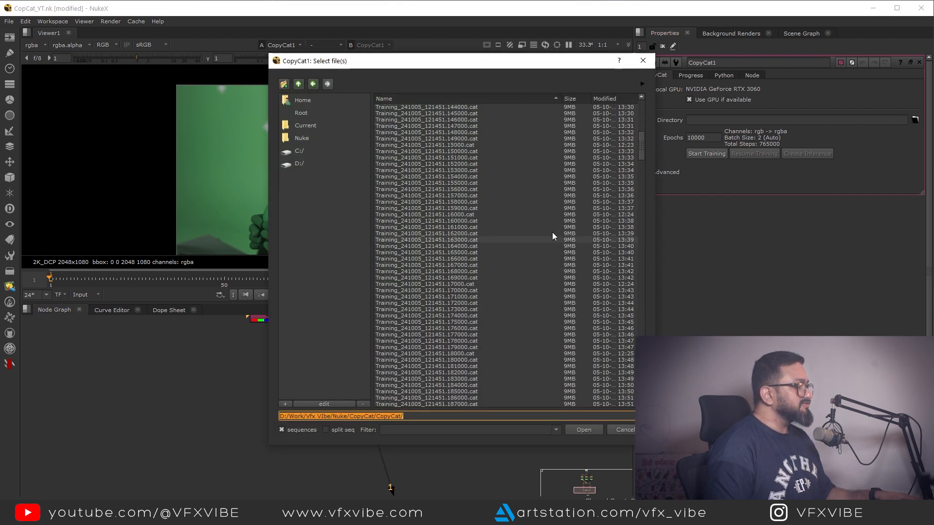
{"action": "left_click", "coordinate": [636, 145]}
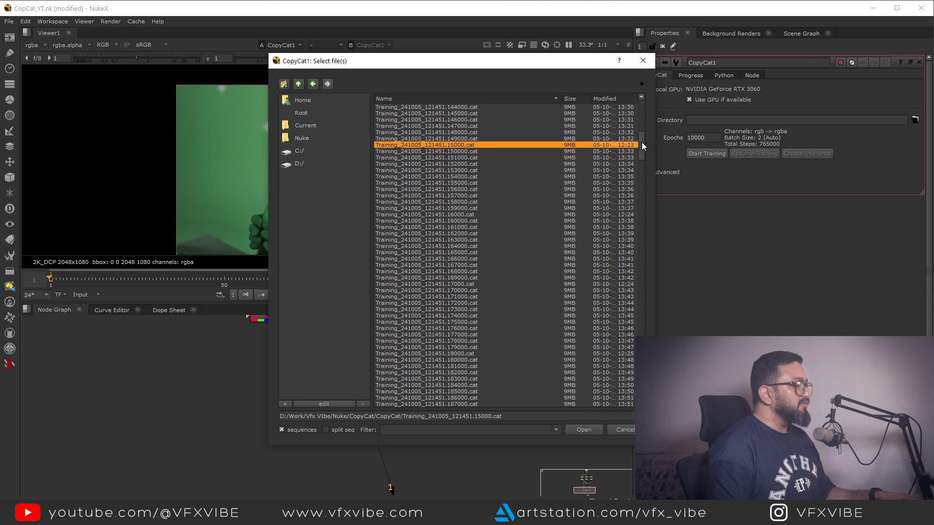
{"action": "left_click_drag", "start_coordinate": [641, 142], "coordinate": [644, 248]}
{"action": "left_click_drag", "start_coordinate": [644, 364], "coordinate": [643, 104]}
{"action": "left_click", "coordinate": [298, 84]}
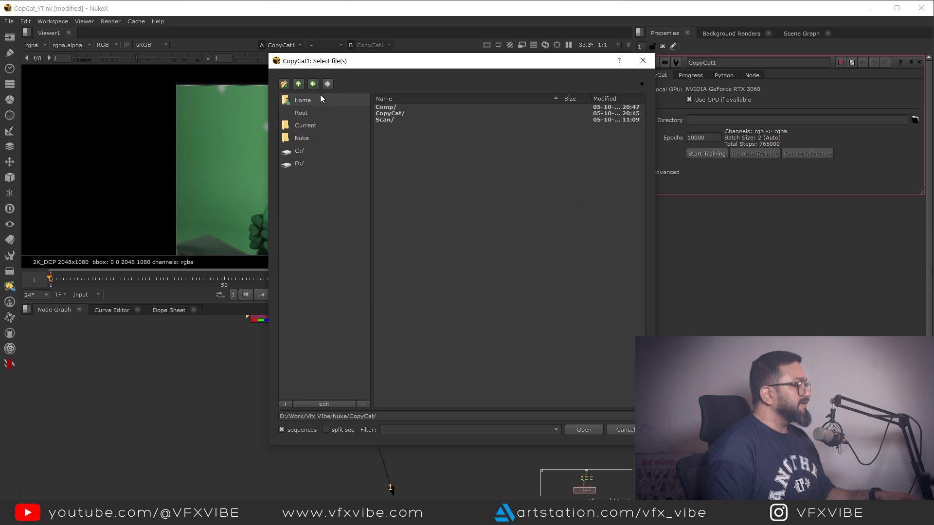
- Create a folder named CopyCat_YT in D:/Work/Vfx VIbe/Nuke/CopyCat and set it as CopyCat1's data directory
{"action": "right_click", "coordinate": [469, 176]}
{"action": "left_click", "coordinate": [432, 181]}
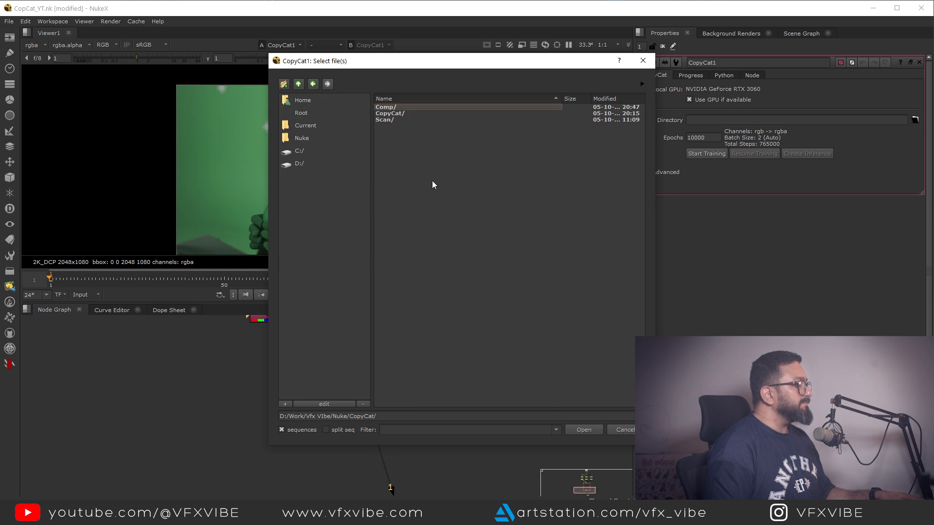
{"action": "left_click", "coordinate": [284, 84]}
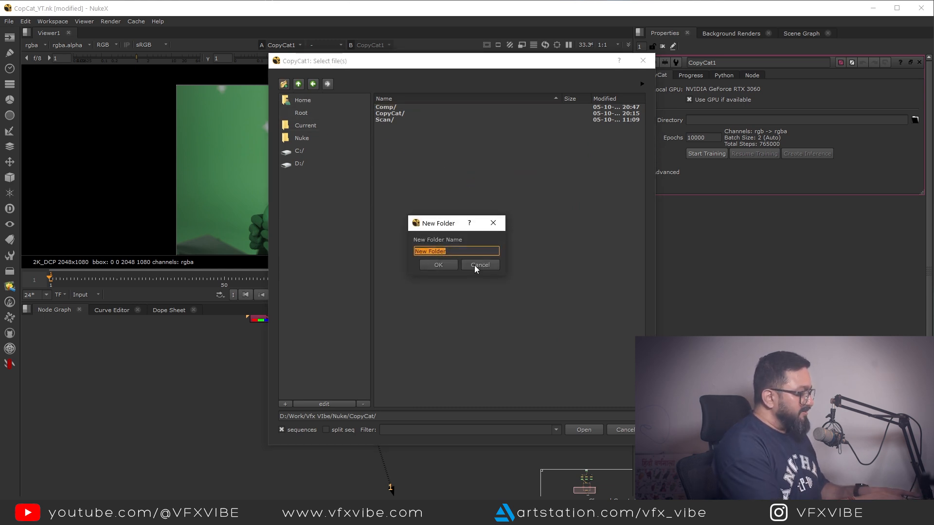
{"action": "type", "text": "CopyCa"}
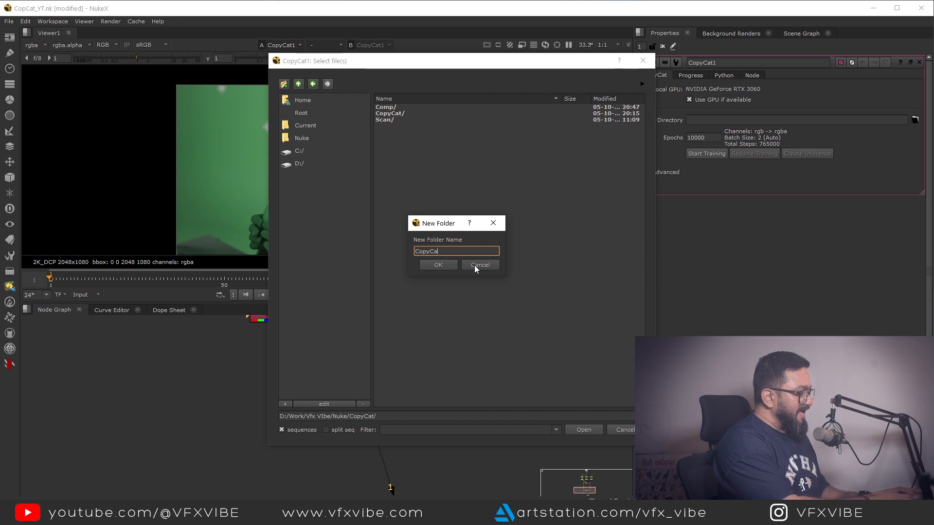
{"action": "type", "text": "t_YT"}
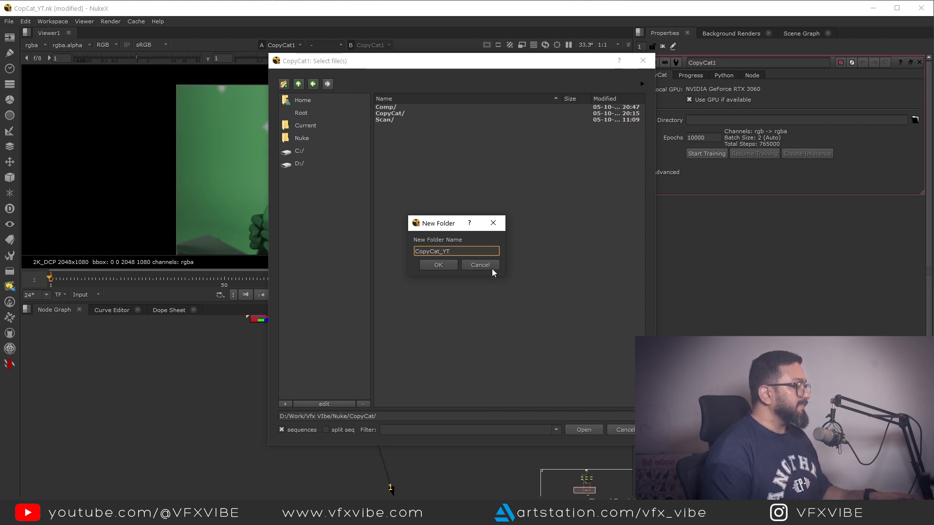
{"action": "left_click", "coordinate": [437, 266]}
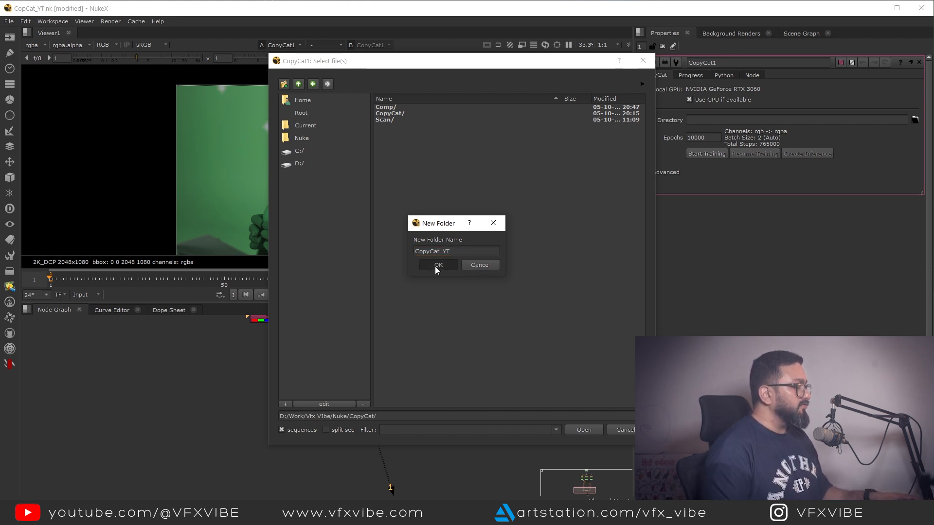
{"action": "left_click", "coordinate": [584, 430]}
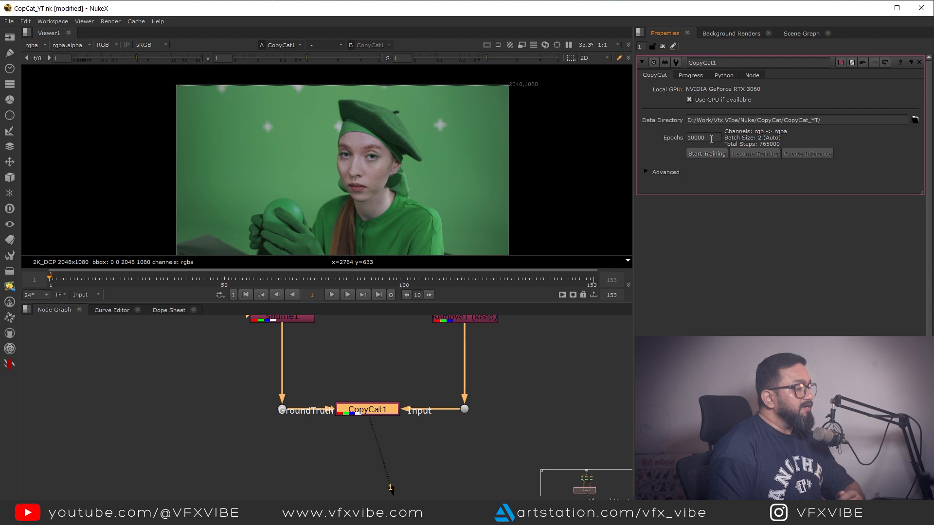
- Review CopyCat1's Epochs value and its advanced training settings, such as model size, batch size and crop size
{"action": "left_click_drag", "start_coordinate": [711, 139], "coordinate": [693, 138]}
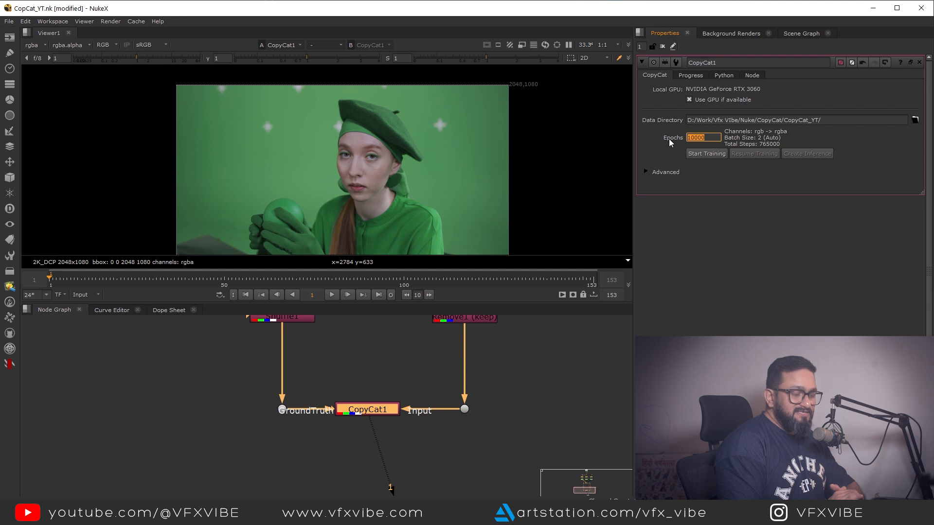
{"action": "left_click", "coordinate": [722, 214]}
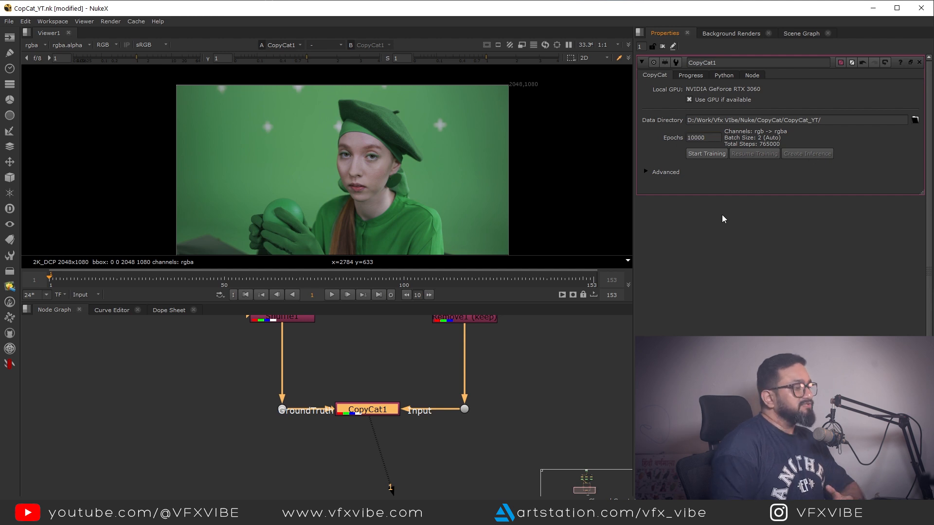
{"action": "double_click", "coordinate": [707, 136]}
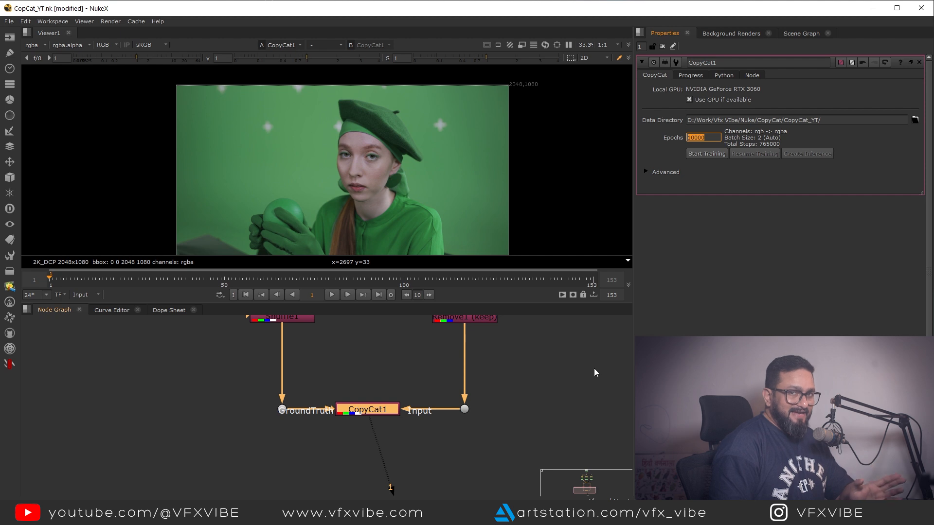
{"action": "key", "text": "Return"}
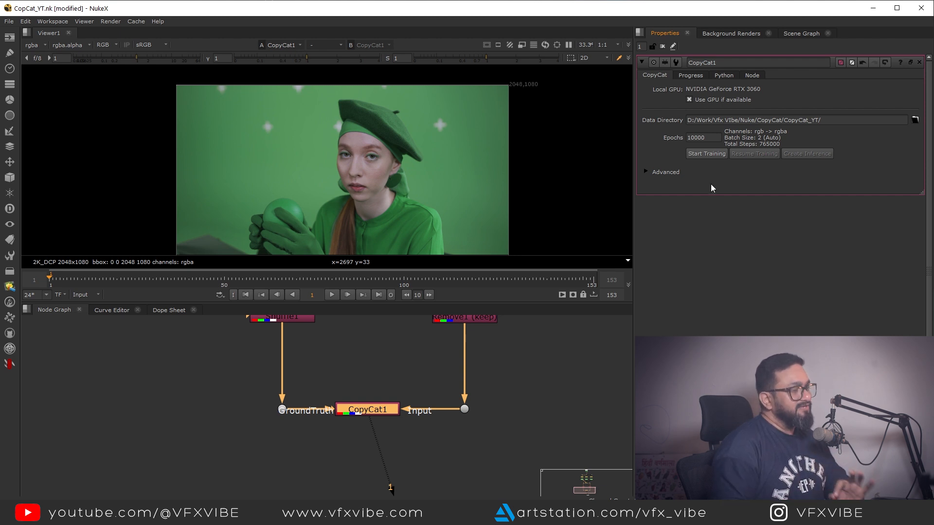
{"action": "double_click", "coordinate": [709, 138]}
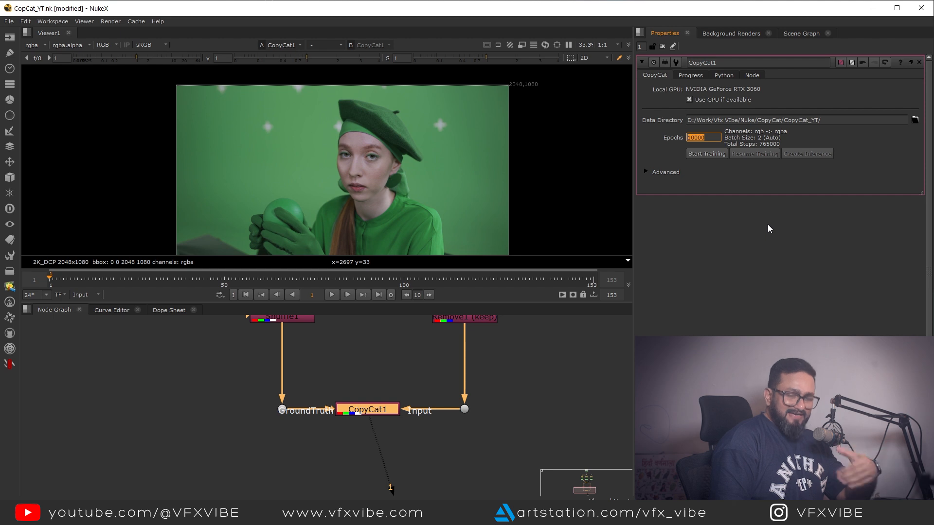
{"action": "left_click", "coordinate": [740, 267]}
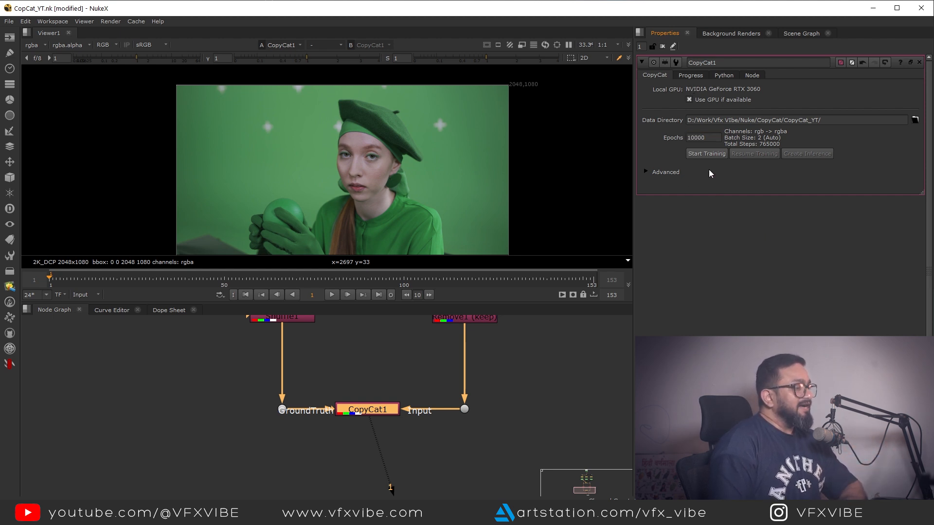
{"action": "left_click", "coordinate": [644, 171]}
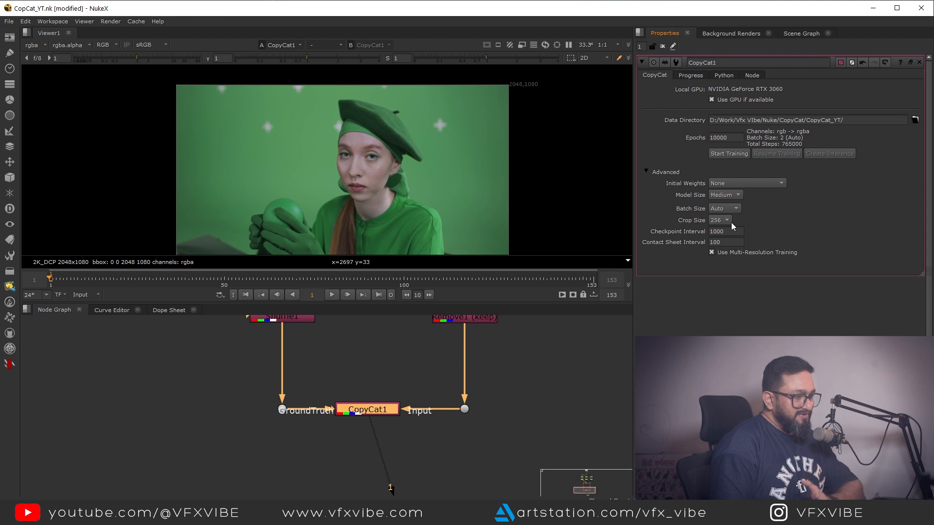
{"action": "left_click", "coordinate": [646, 171]}
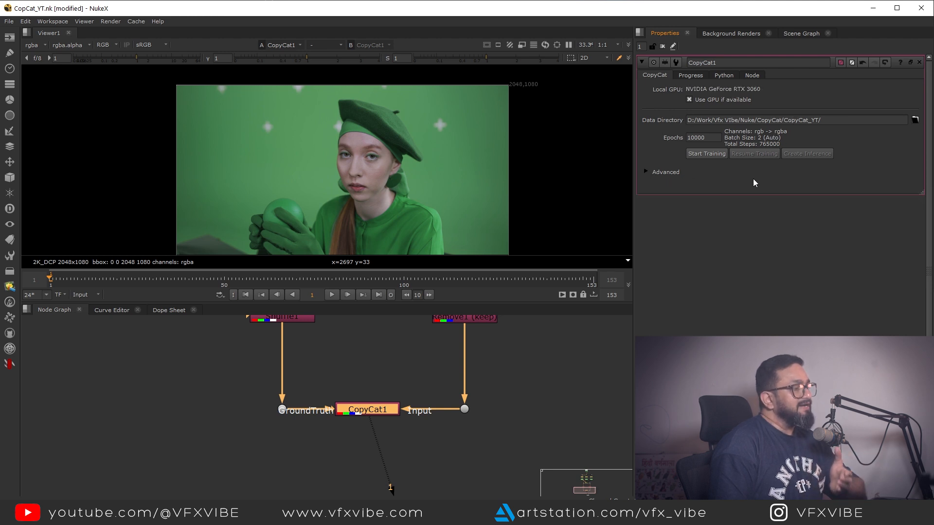
- Start CopyCat1's training, move the progress window aside and inspect the input, groundTruth and output crops
{"action": "left_click", "coordinate": [708, 153]}
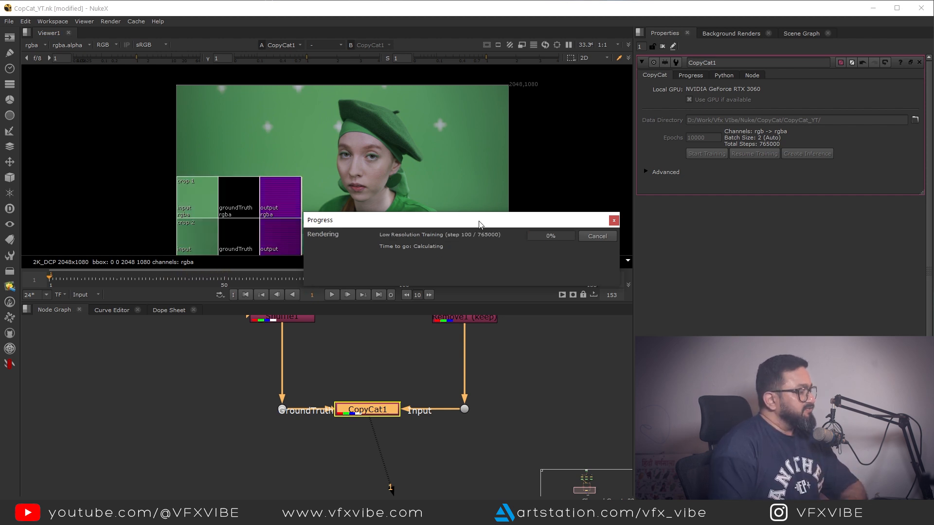
{"action": "left_click_drag", "start_coordinate": [479, 224], "coordinate": [598, 199]}
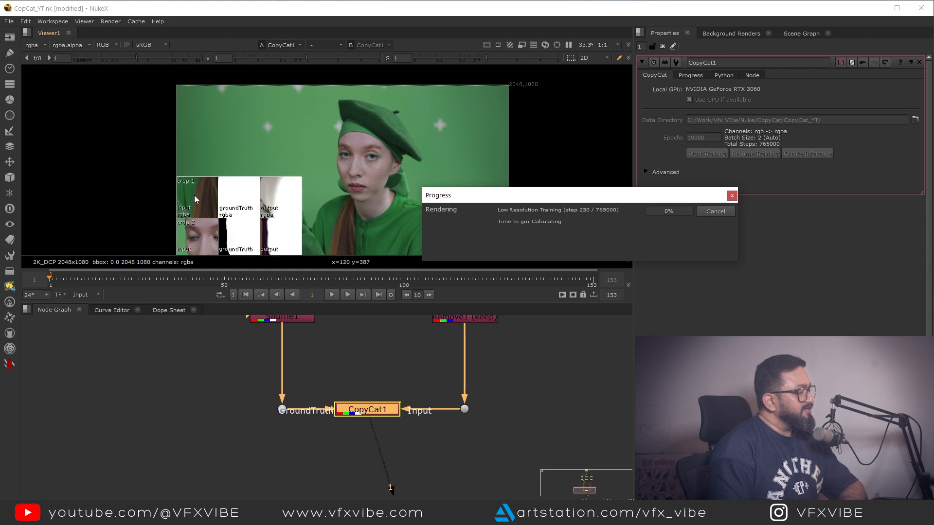
{"action": "scroll", "coordinate": [165, 144], "scroll_direction": "up", "scroll_amount": 2}
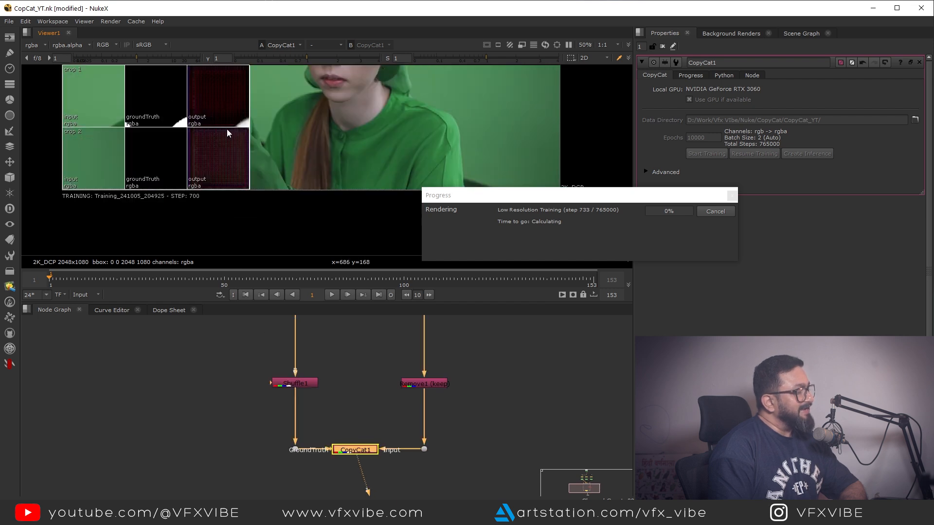
{"action": "middle_click_drag", "start_coordinate": [225, 148], "coordinate": [263, 188]}
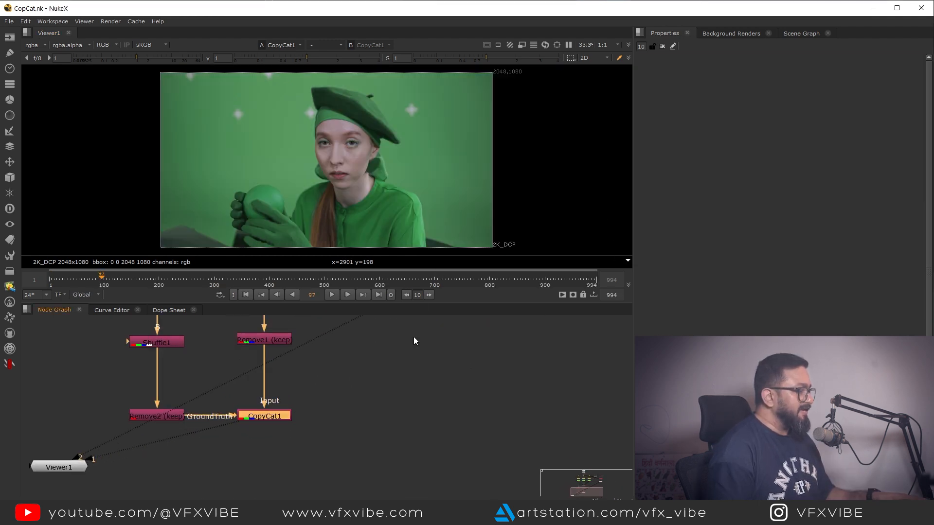
- In the trained CopCat.nk script, create an Inference node from CopyCat1, place it beside the training branch and view its output
{"action": "double_click", "coordinate": [277, 417]}
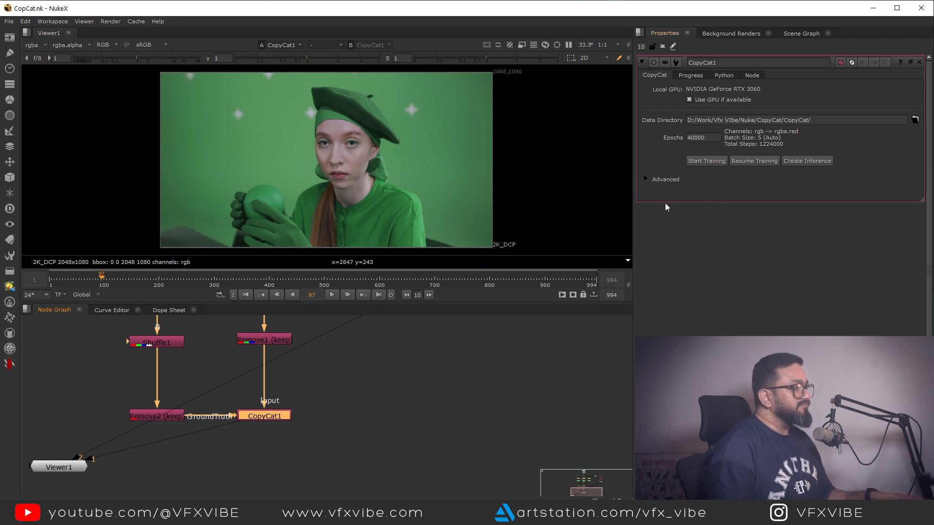
{"action": "left_click", "coordinate": [817, 163]}
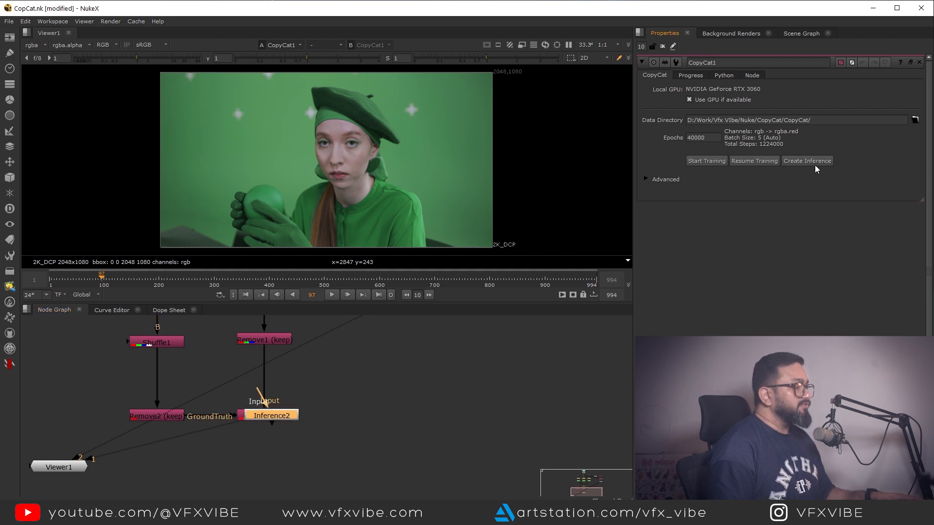
{"action": "left_click_drag", "start_coordinate": [287, 423], "coordinate": [426, 414]}
{"action": "scroll", "coordinate": [426, 414], "scroll_direction": "down", "scroll_amount": 3}
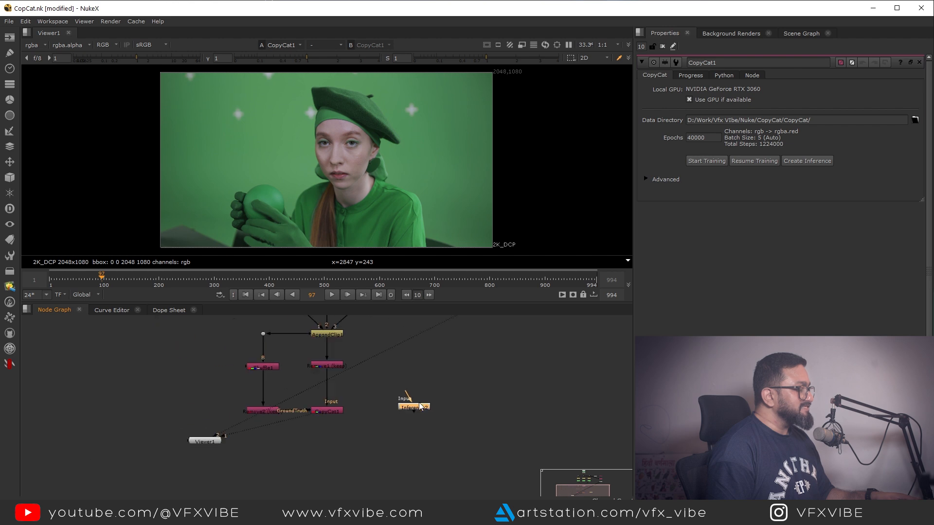
{"action": "scroll", "coordinate": [426, 414], "scroll_direction": "up", "scroll_amount": 2}
{"action": "key", "text": "1"}
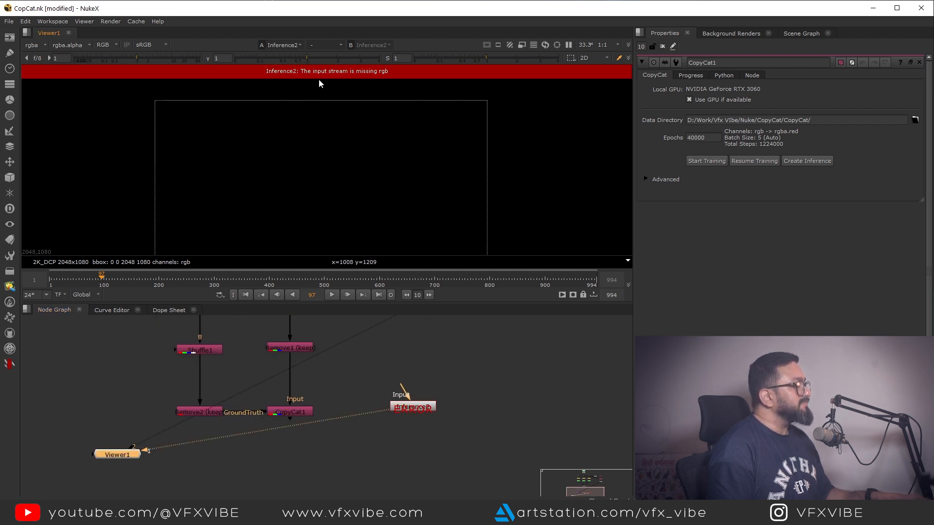
{"action": "scroll", "coordinate": [409, 389], "scroll_direction": "down", "scroll_amount": 5}
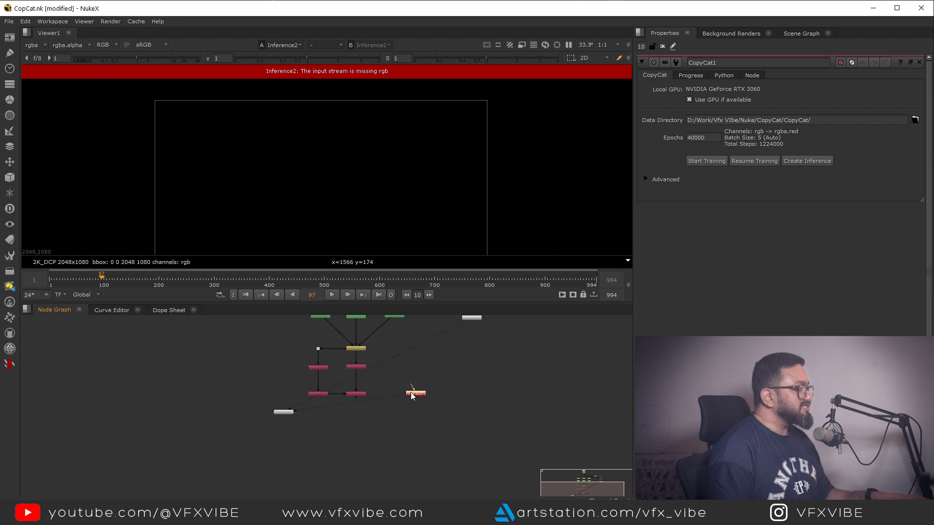
- Delete the old node branch beside the held frames and connect Inference2's input to the source footage through a new dot
{"action": "left_click_drag", "start_coordinate": [396, 325], "coordinate": [440, 384]}
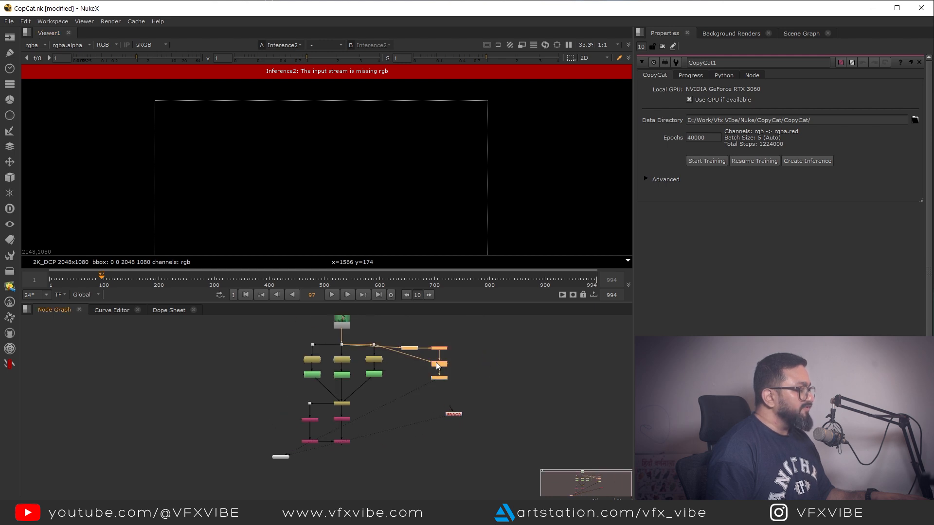
{"action": "scroll", "coordinate": [426, 372], "scroll_direction": "up", "scroll_amount": 5}
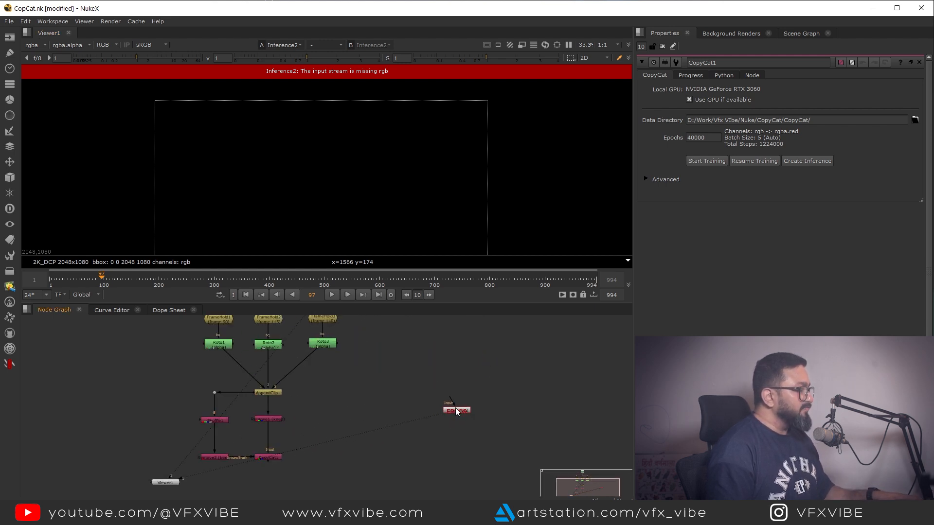
{"action": "left_click_drag", "start_coordinate": [437, 417], "coordinate": [308, 357]}
{"action": "left_click_drag", "start_coordinate": [375, 385], "coordinate": [450, 357], "text": "ctrl"}
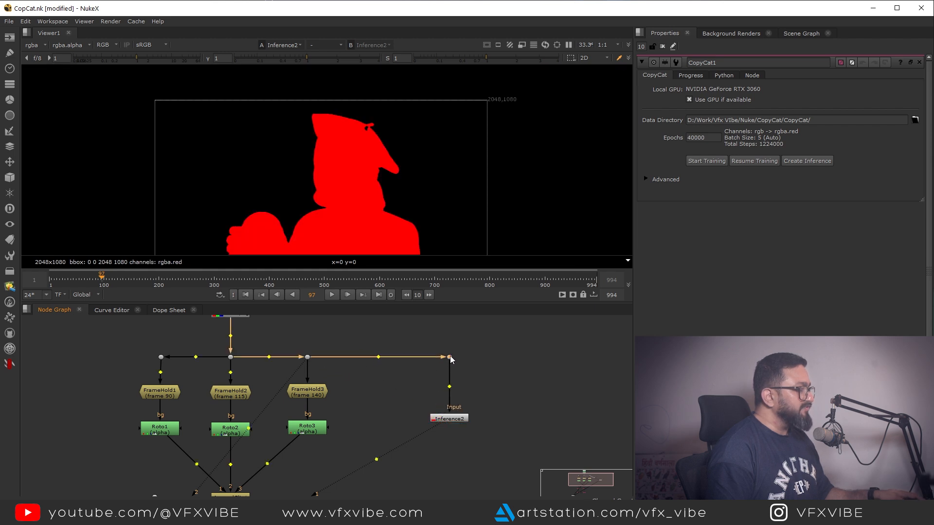
- Open Inference2's properties, set the timeline range to Input and check the red matte closely at frame 125
{"action": "double_click", "coordinate": [445, 419]}
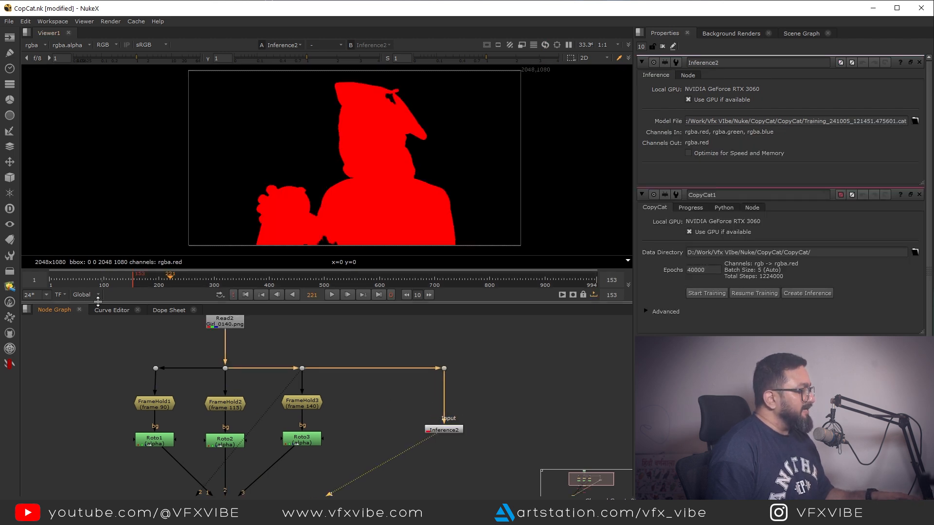
{"action": "left_click", "coordinate": [85, 294]}
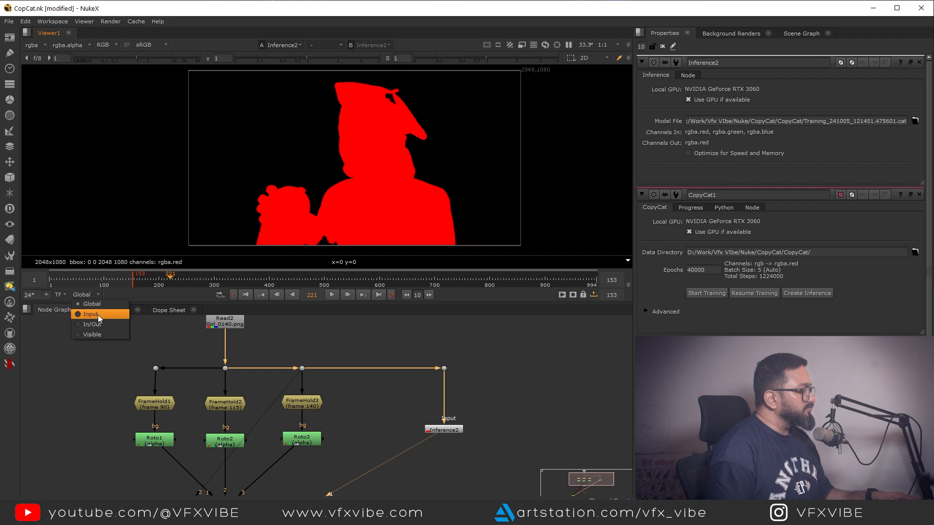
{"action": "left_click", "coordinate": [98, 315]}
{"action": "left_click_drag", "start_coordinate": [103, 282], "coordinate": [425, 295]}
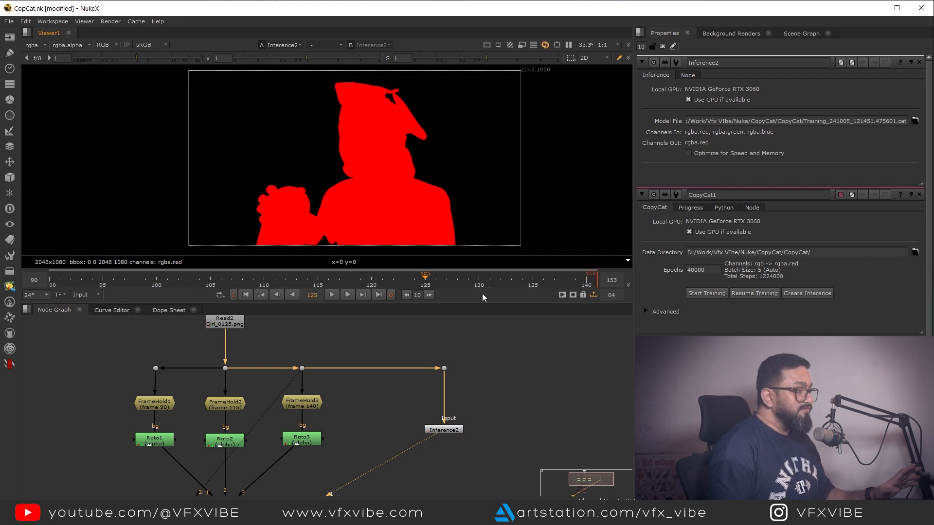
{"action": "scroll", "coordinate": [356, 107], "scroll_direction": "up", "scroll_amount": 3}
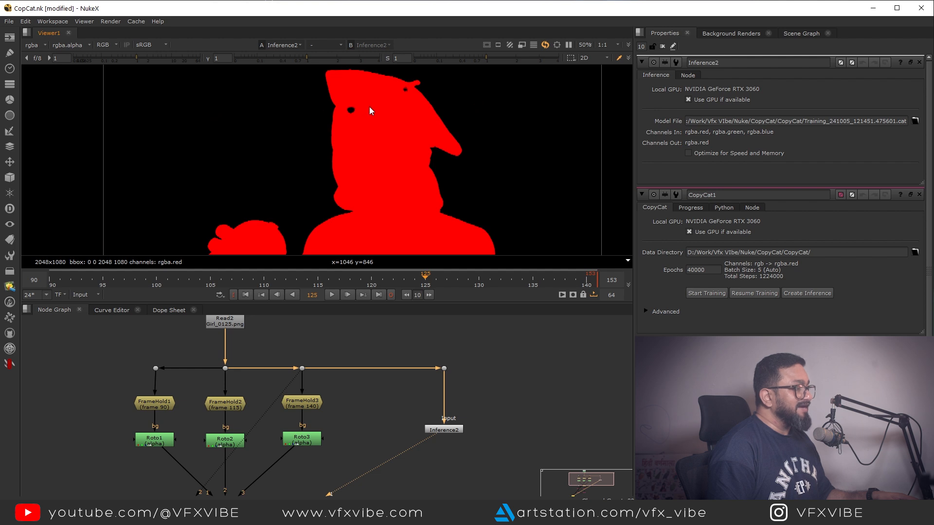
- Examine the red matte closely around the head at frame 125 and check the matte at earlier frames down to 91
{"action": "scroll", "coordinate": [370, 105], "scroll_direction": "up", "scroll_amount": 4}
{"action": "left_click_drag", "start_coordinate": [352, 102], "coordinate": [281, 147]}
{"action": "middle_click_drag", "start_coordinate": [405, 128], "coordinate": [372, 189]}
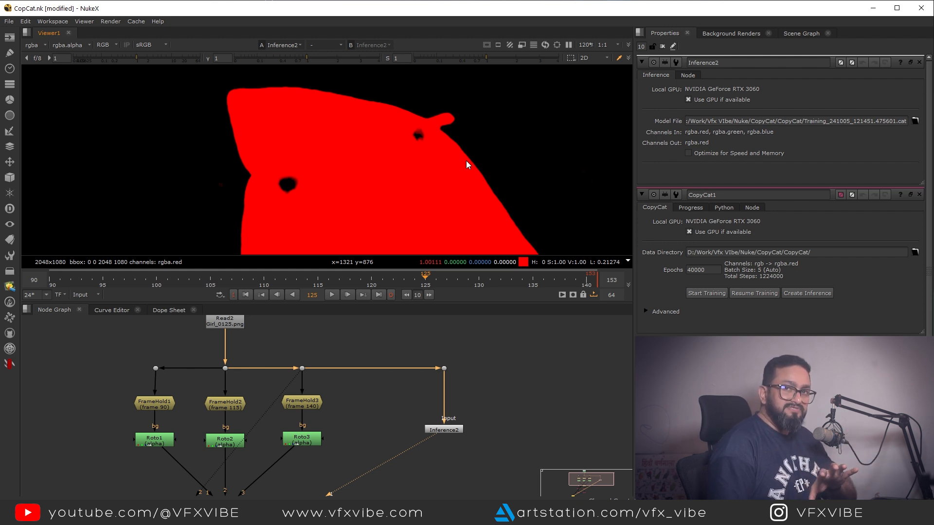
{"action": "scroll", "coordinate": [342, 158], "scroll_direction": "down", "scroll_amount": 3}
{"action": "middle_click_drag", "start_coordinate": [343, 158], "coordinate": [384, 85]}
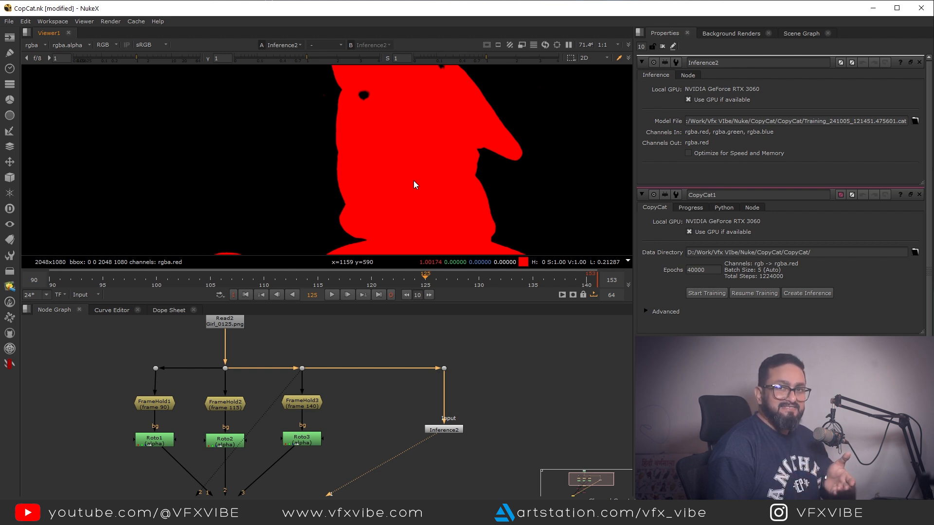
{"action": "scroll", "coordinate": [413, 185], "scroll_direction": "down", "scroll_amount": 5}
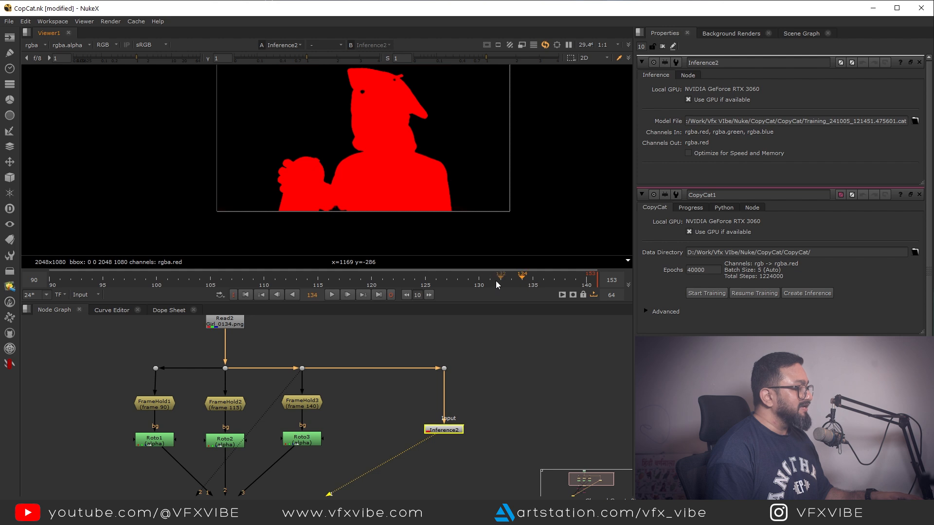
{"action": "left_click", "coordinate": [134, 273]}
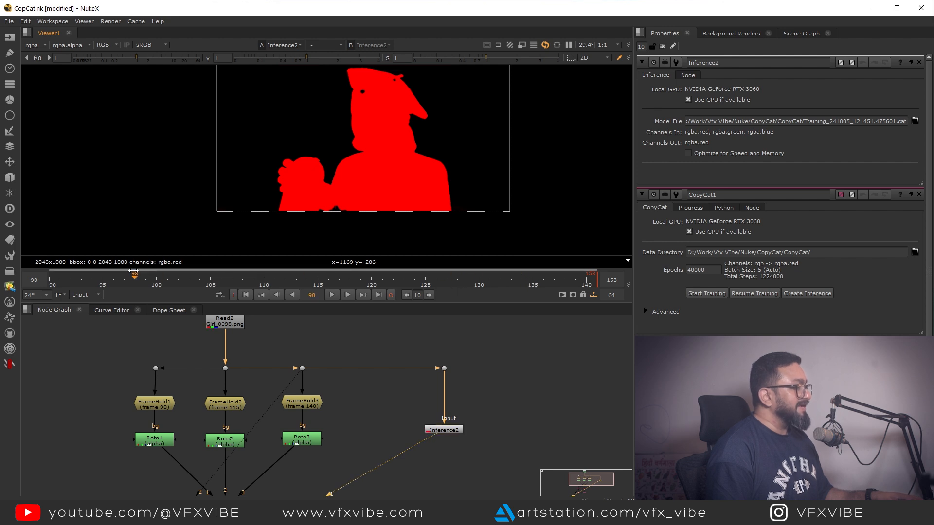
{"action": "left_click_drag", "start_coordinate": [169, 283], "coordinate": [60, 284]}
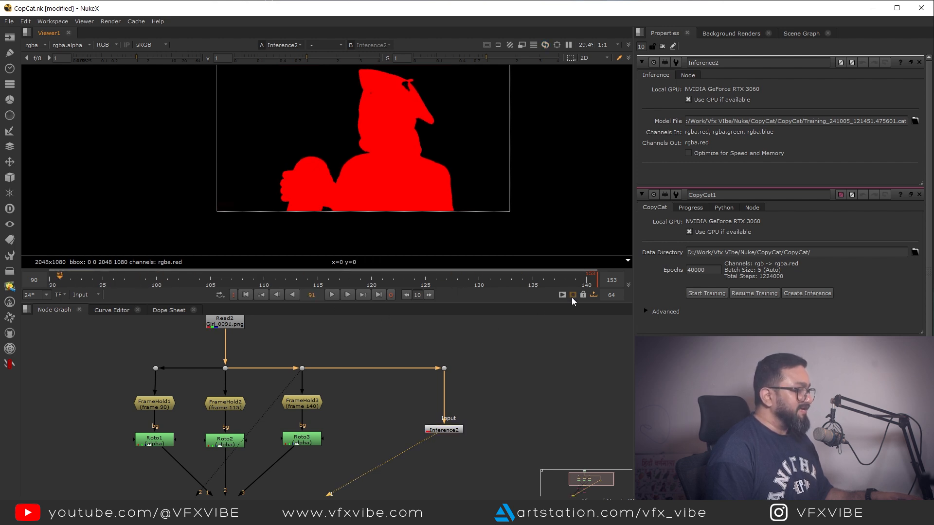
- Add a dot on the source line between FrameHold3 and Inference2, create a Copy node and connect its B input to that dot
{"action": "scroll", "coordinate": [470, 417], "scroll_direction": "down", "scroll_amount": 2}
{"action": "scroll", "coordinate": [436, 367], "scroll_direction": "up", "scroll_amount": 1}
{"action": "left_click_drag", "start_coordinate": [417, 365], "coordinate": [497, 446]}
{"action": "left_click", "coordinate": [436, 392]}
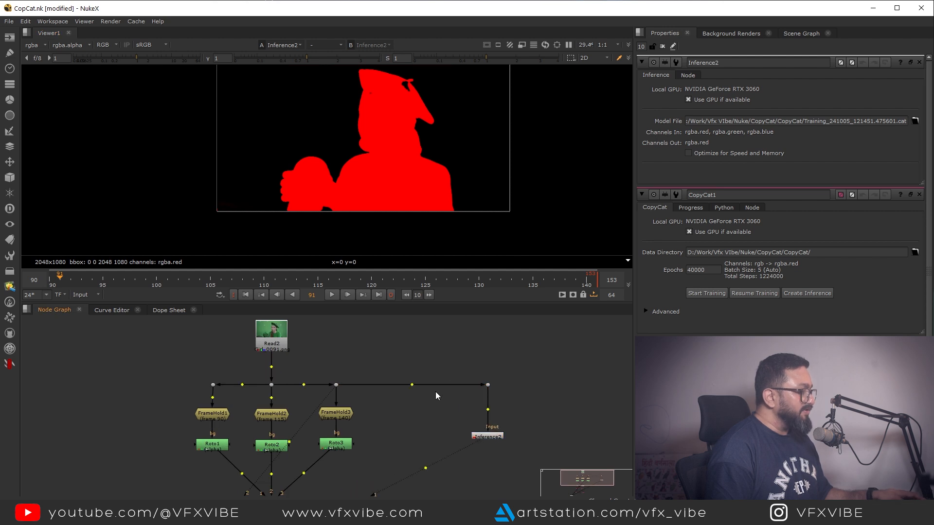
{"action": "left_click", "coordinate": [411, 385], "text": "ctrl"}
{"action": "middle_click_drag", "start_coordinate": [435, 463], "coordinate": [421, 420]}
{"action": "left_click", "coordinate": [421, 419]}
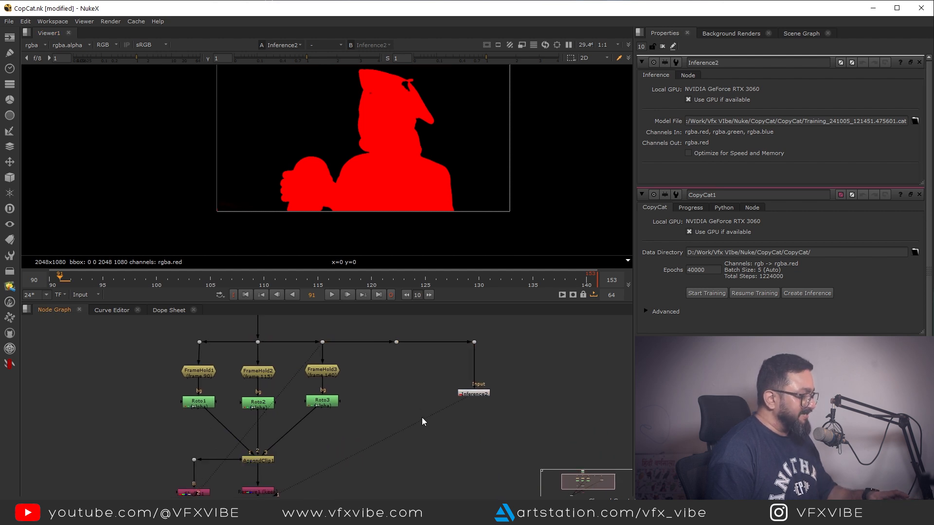
{"action": "key", "text": "k"}
{"action": "left_click_drag", "start_coordinate": [411, 414], "coordinate": [373, 327]}
{"action": "scroll", "coordinate": [406, 377], "scroll_direction": "up", "scroll_amount": 3}
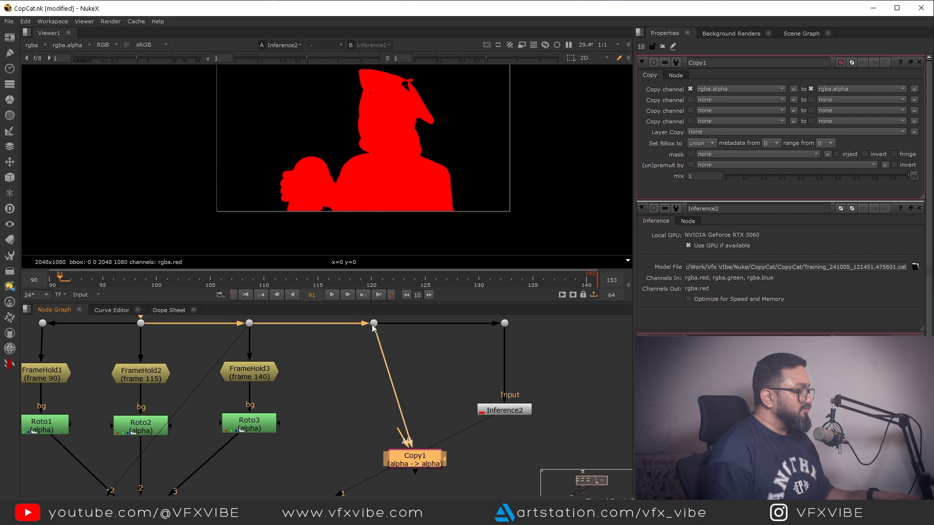
- Place Copy1 below its source dot, connect its A input to Inference2 and route that connection through a new dot beneath Inference2
{"action": "left_click_drag", "start_coordinate": [419, 463], "coordinate": [383, 490]}
{"action": "middle_click_drag", "start_coordinate": [383, 490], "coordinate": [377, 392]}
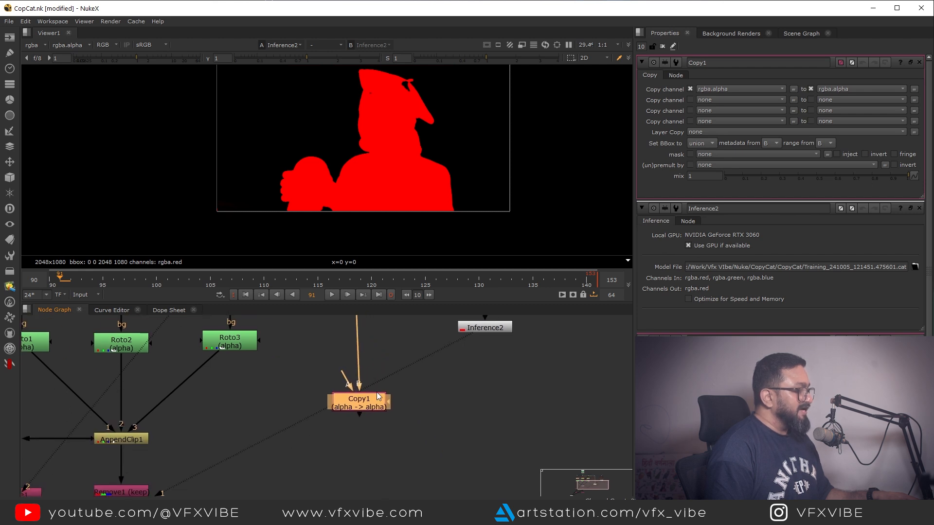
{"action": "left_click_drag", "start_coordinate": [368, 409], "coordinate": [476, 330]}
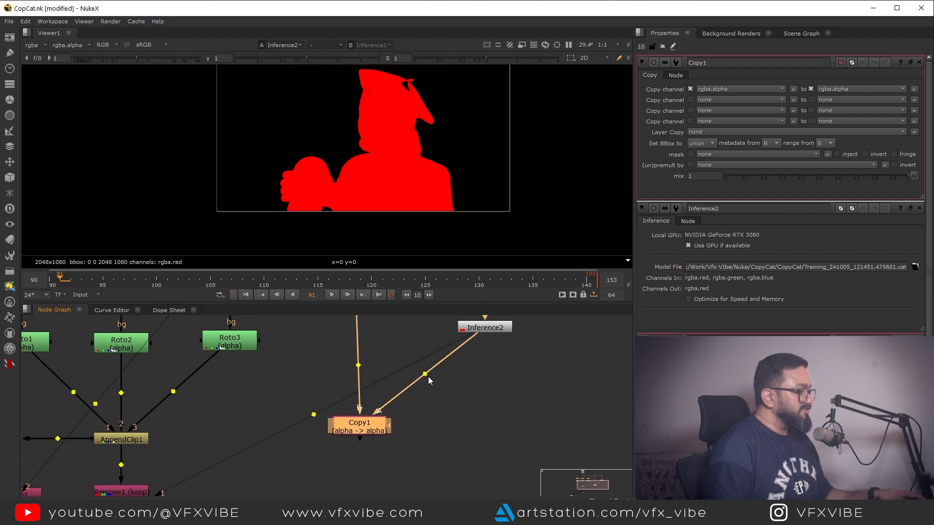
{"action": "left_click_drag", "start_coordinate": [425, 374], "coordinate": [485, 423], "text": "ctrl"}
- View Copy1, set it to copy rgba.red into rgba.alpha and check the resulting alpha against the colour image
{"action": "left_click", "coordinate": [375, 423]}
{"action": "key", "text": "1"}
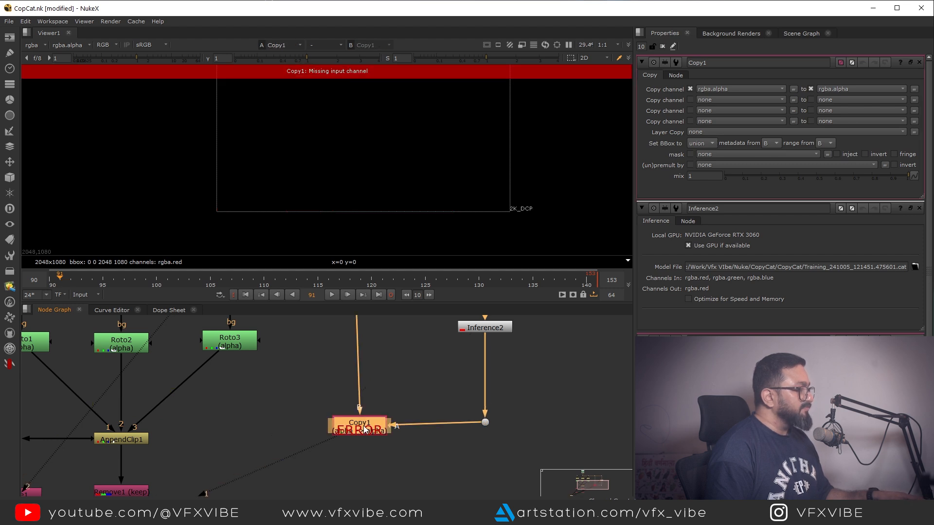
{"action": "left_click", "coordinate": [705, 90]}
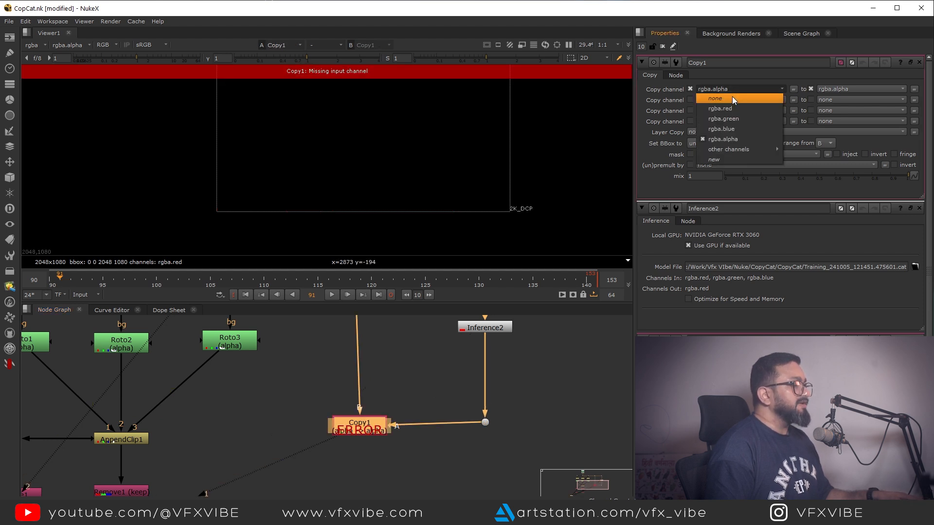
{"action": "left_click", "coordinate": [738, 109]}
{"action": "key", "text": "a"}
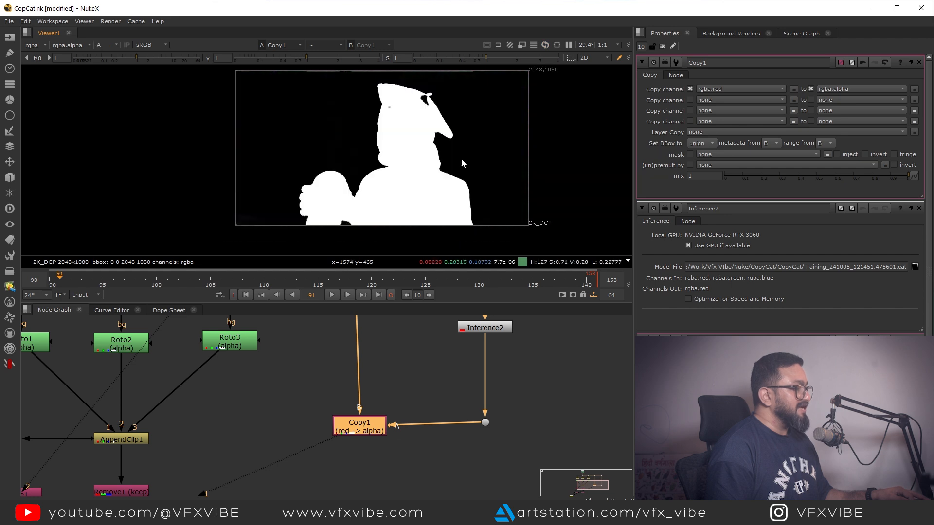
{"action": "key", "text": "a"}
{"action": "key", "text": "a"}
{"action": "key", "text": "a"}
- Add a Premult node below Copy1, connect it to Copy1's output and view the premultiplied result
{"action": "middle_click_drag", "start_coordinate": [365, 491], "coordinate": [352, 439]}
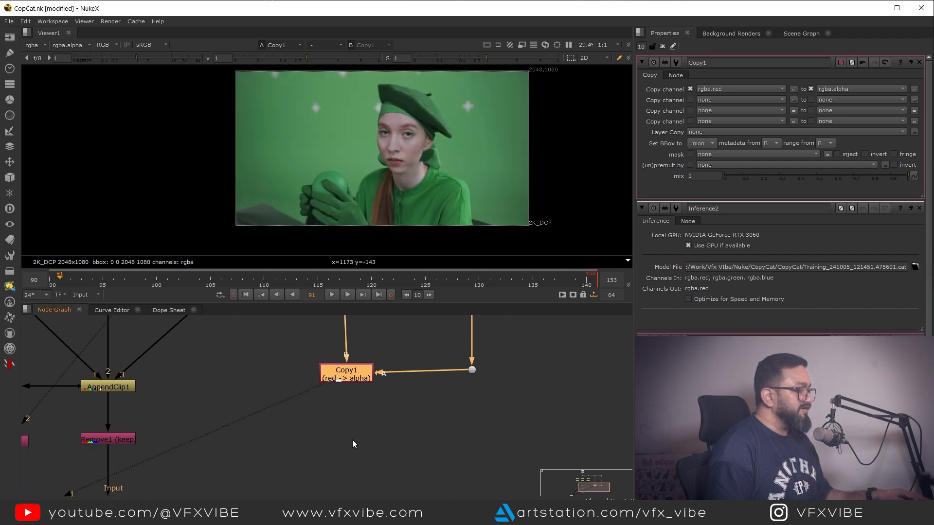
{"action": "left_click", "coordinate": [347, 435]}
{"action": "key", "text": "Tab"}
{"action": "type", "text": "prem"}
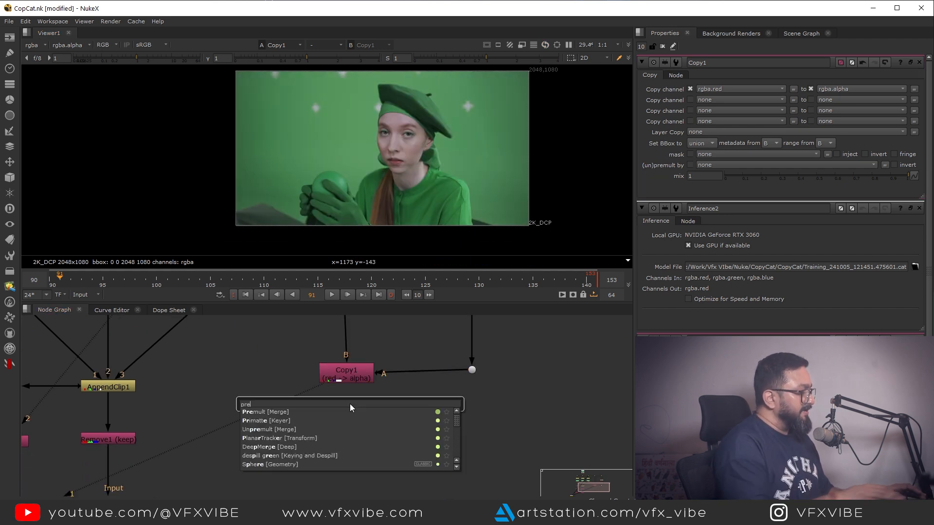
{"action": "left_click", "coordinate": [275, 412]}
{"action": "left_click_drag", "start_coordinate": [330, 413], "coordinate": [349, 374]}
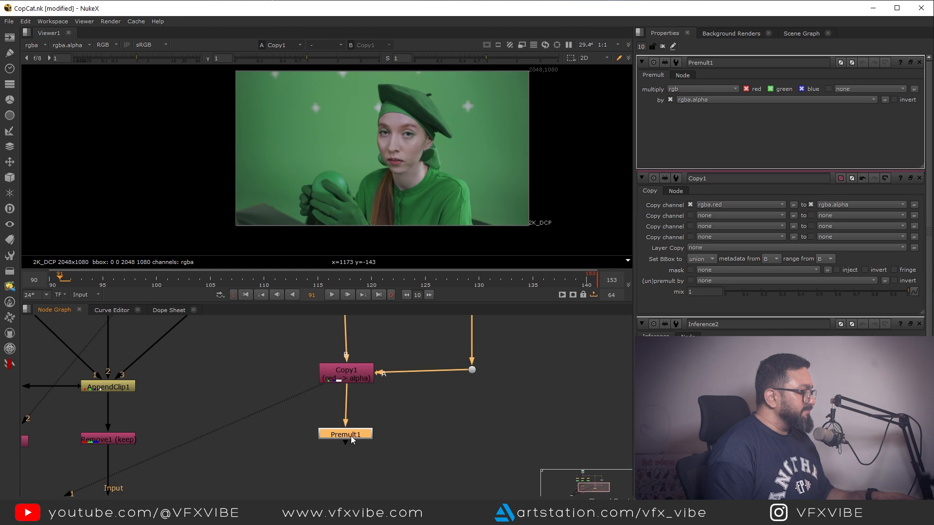
{"action": "left_click_drag", "start_coordinate": [352, 434], "coordinate": [358, 435]}
{"action": "key", "text": "1"}
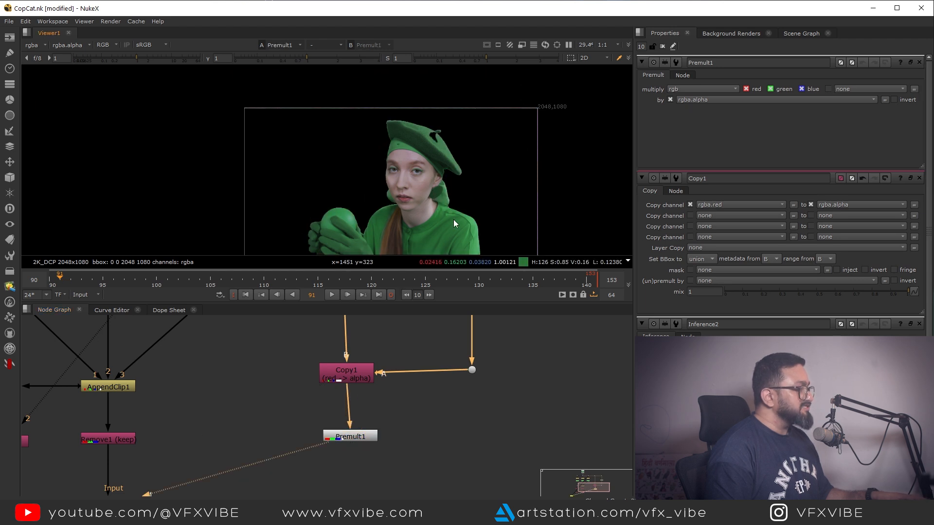
- Maximize the viewer on the Premult1 output and move the timeline to frame 133
{"action": "key", "text": "space"}
{"action": "scroll", "coordinate": [487, 291], "scroll_direction": "up", "scroll_amount": 2}
{"action": "middle_click_drag", "start_coordinate": [488, 291], "coordinate": [534, 291]}
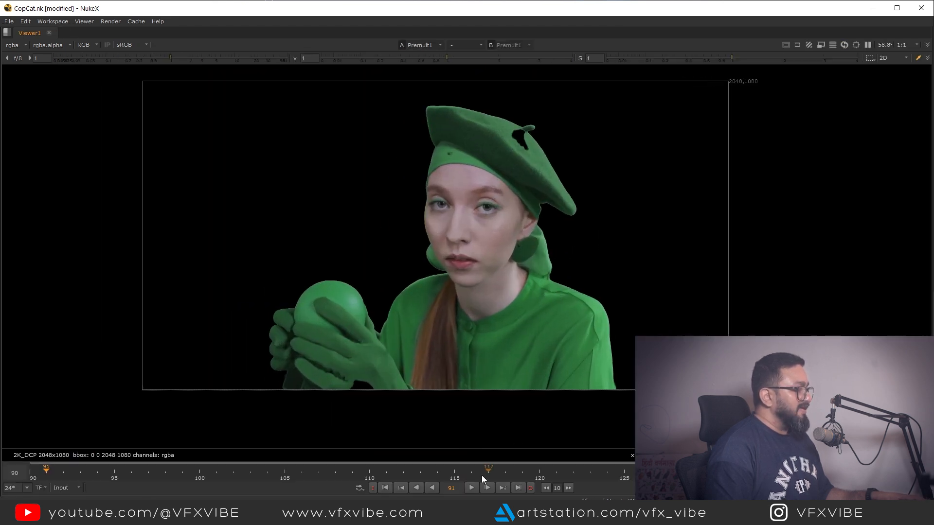
{"action": "left_click_drag", "start_coordinate": [567, 475], "coordinate": [763, 475]}
- Examine the girl's cutout closely around the beret, face, hands, ball and shoulders at frame 133
{"action": "scroll", "coordinate": [484, 313], "scroll_direction": "up", "scroll_amount": 4}
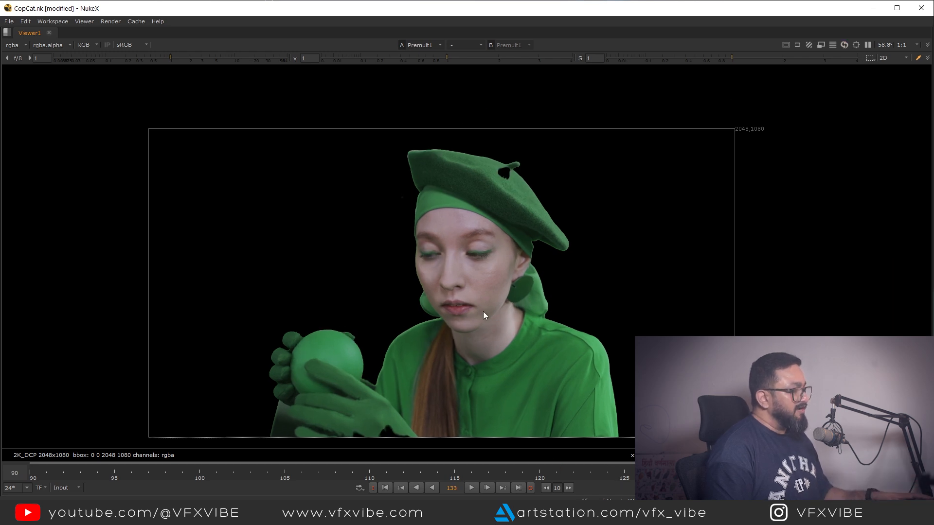
{"action": "scroll", "coordinate": [522, 192], "scroll_direction": "up", "scroll_amount": 3}
{"action": "mouse_move", "coordinate": [461, 177]}
{"action": "left_mouse_down"}
{"action": "mouse_move", "coordinate": [482, 169]}
{"action": "mouse_move", "coordinate": [553, 93]}
{"action": "left_mouse_up"}
{"action": "scroll", "coordinate": [503, 243], "scroll_direction": "down", "scroll_amount": 5}
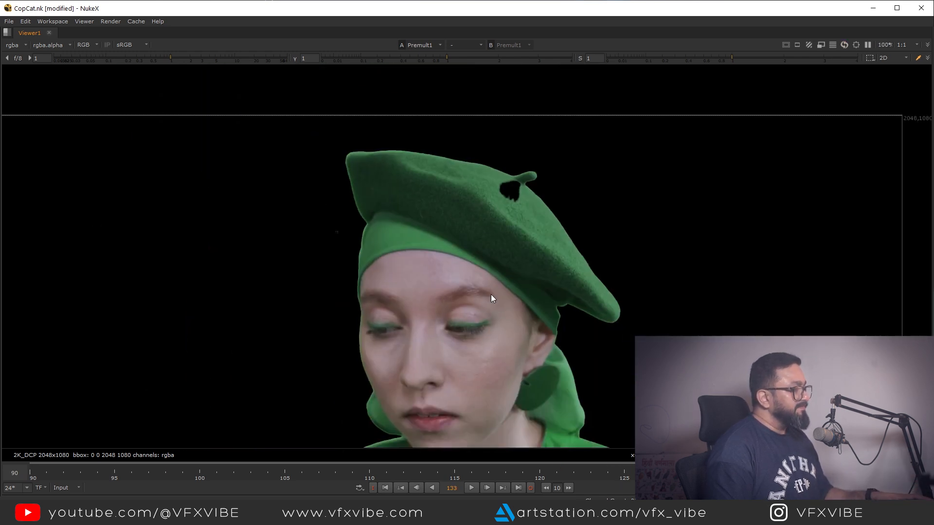
{"action": "middle_click_drag", "start_coordinate": [430, 412], "coordinate": [485, 265]}
{"action": "middle_click_drag", "start_coordinate": [437, 434], "coordinate": [483, 238]}
{"action": "left_click_drag", "start_coordinate": [483, 254], "coordinate": [317, 339]}
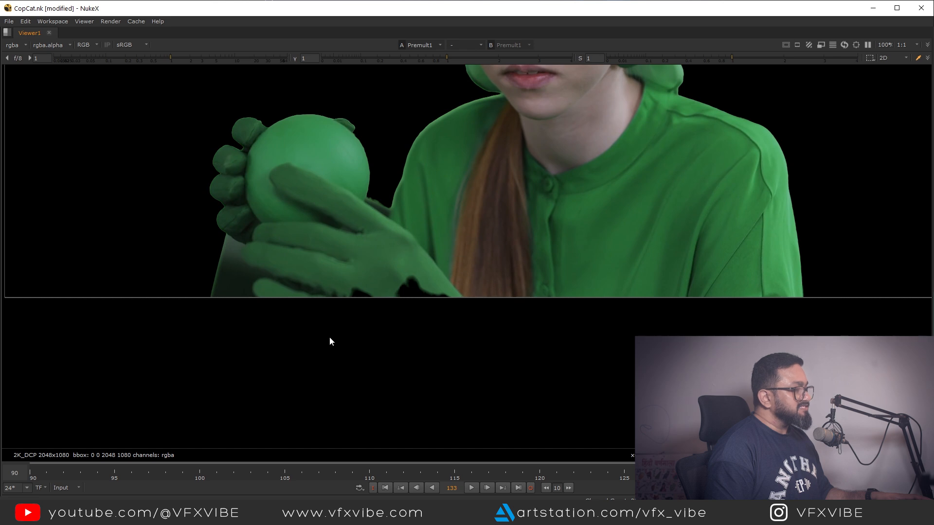
{"action": "middle_click_drag", "start_coordinate": [502, 238], "coordinate": [442, 365]}
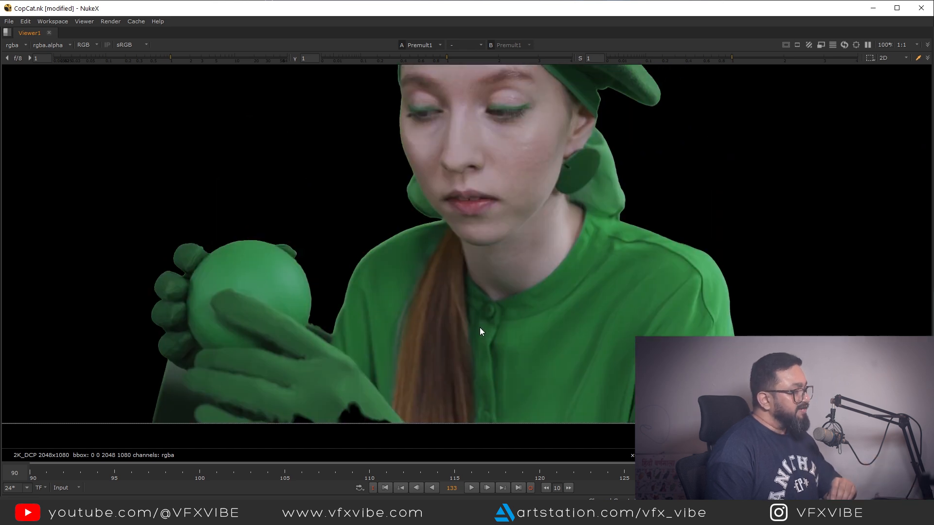
{"action": "middle_click_drag", "start_coordinate": [479, 327], "coordinate": [460, 378]}
{"action": "scroll", "coordinate": [460, 378], "scroll_direction": "down", "scroll_amount": 3}
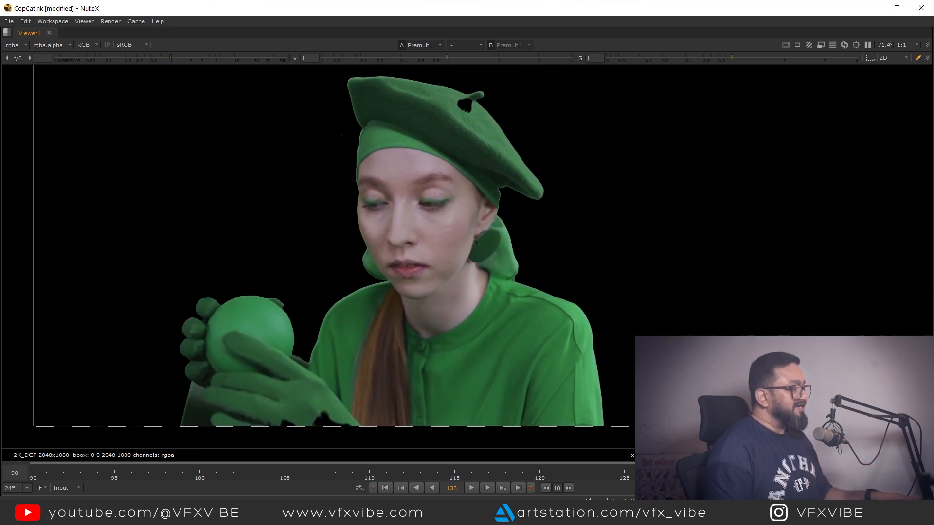